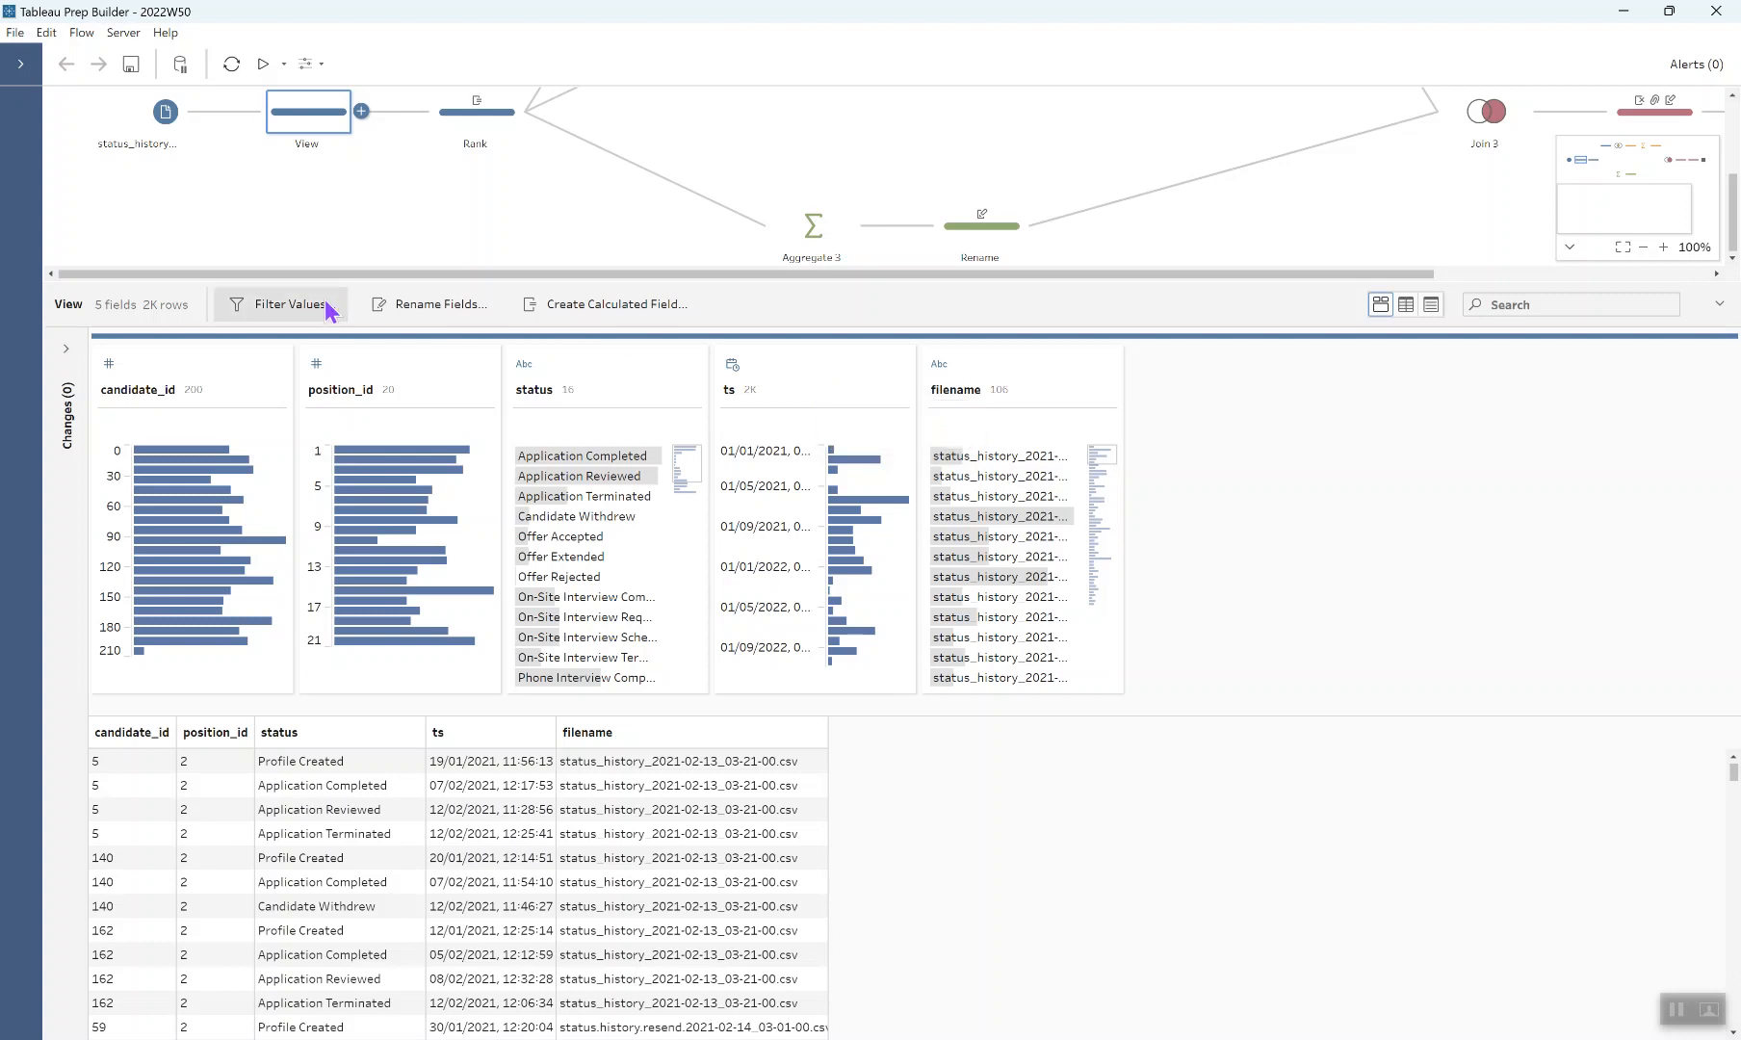
# - Examine the Rank step's list of changes and the calculated field options available for the ts field
pyautogui.click(451, 121)
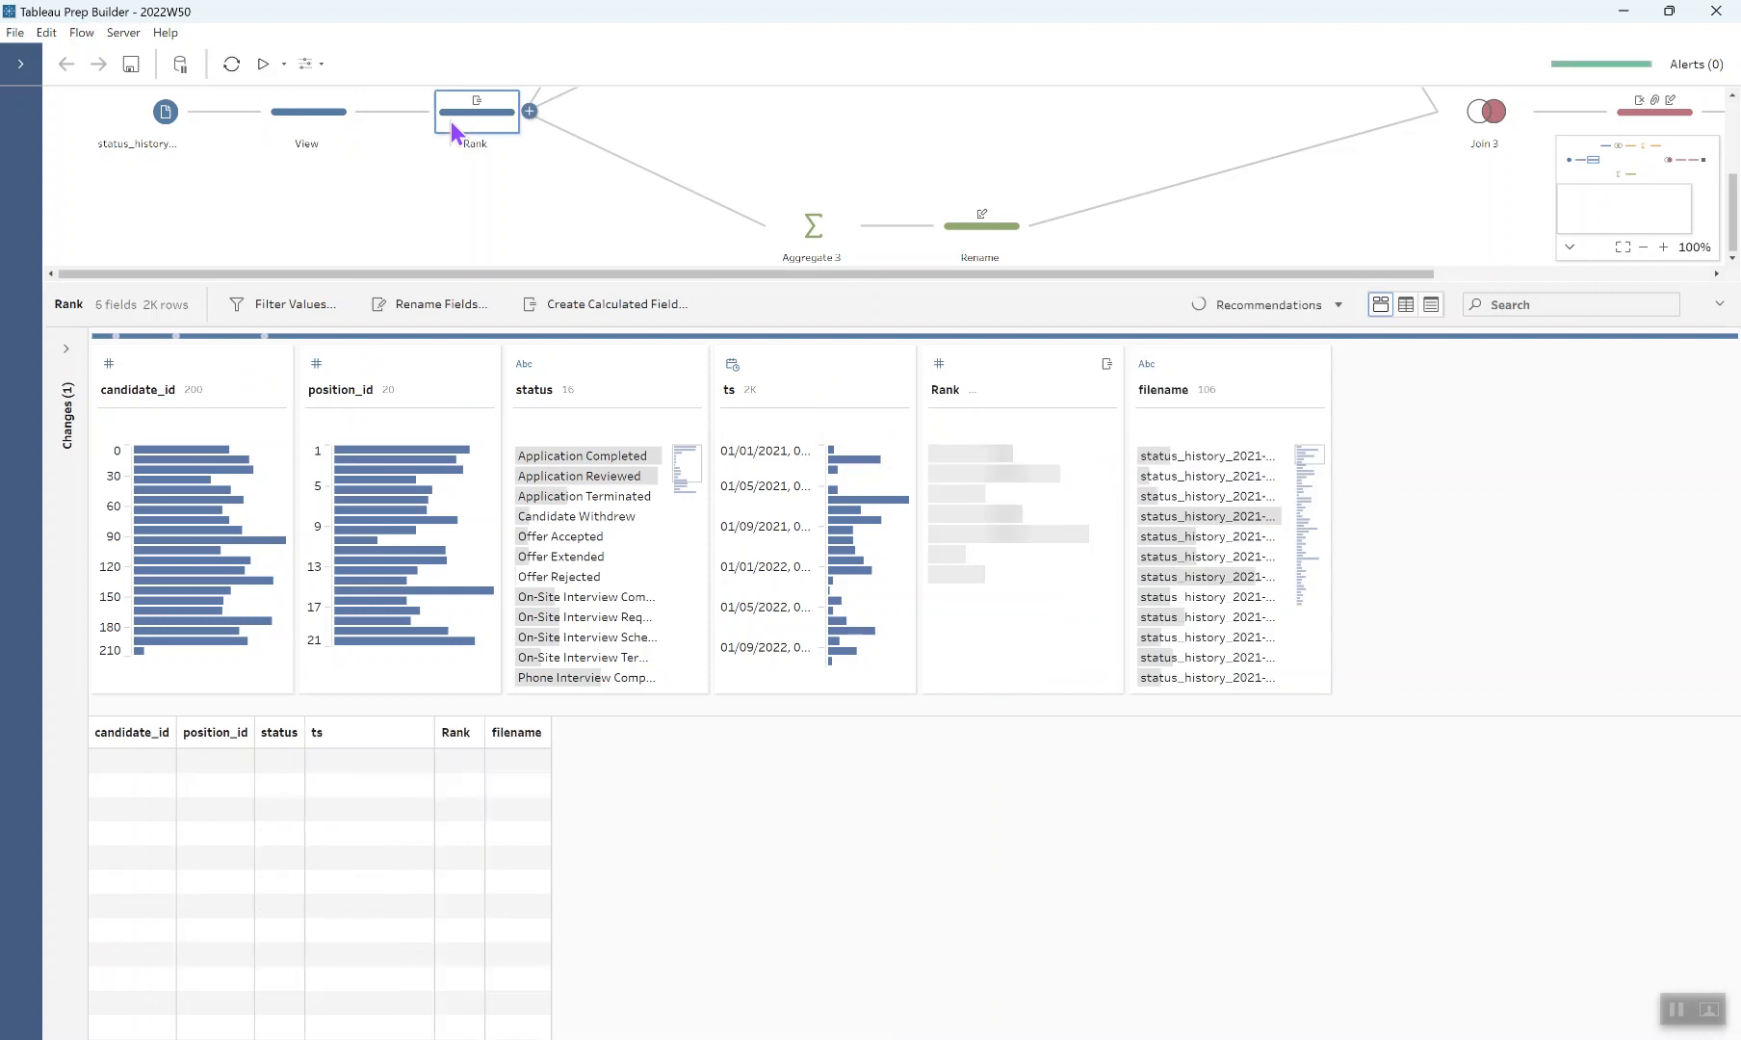
pyautogui.click(76, 347)
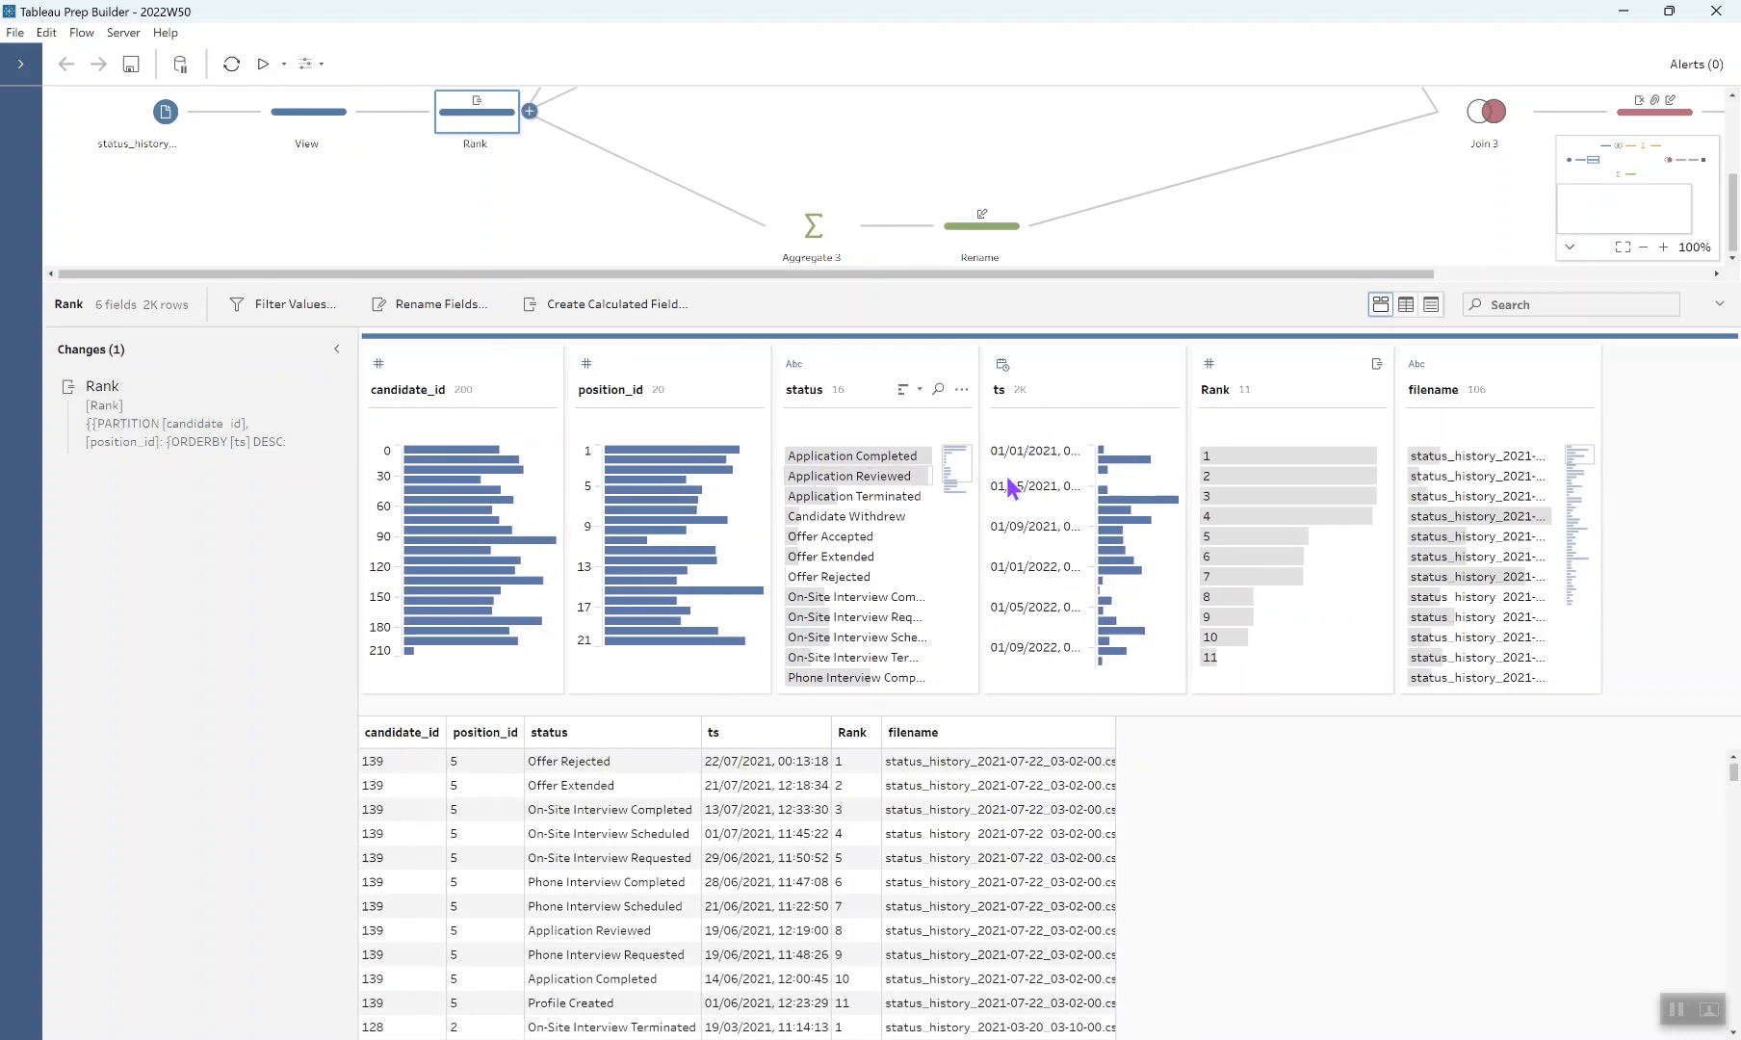
pyautogui.click(1169, 389)
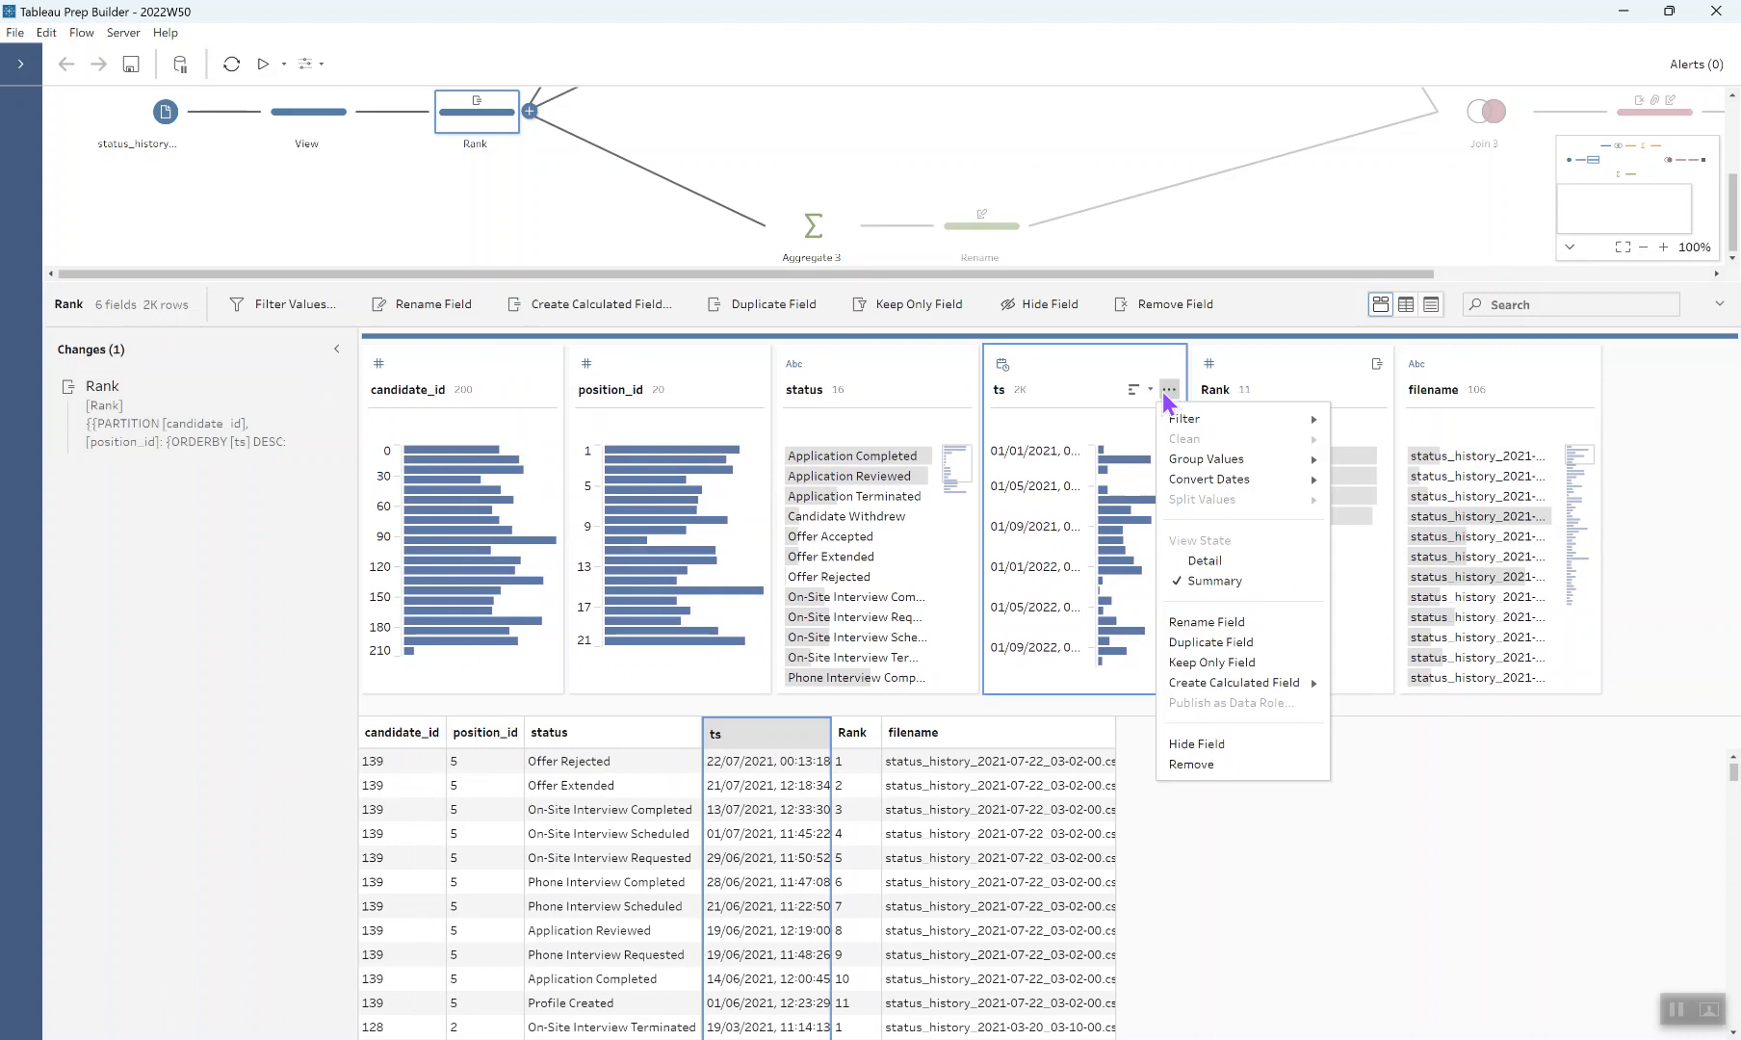
pyautogui.moveTo(1261, 684)
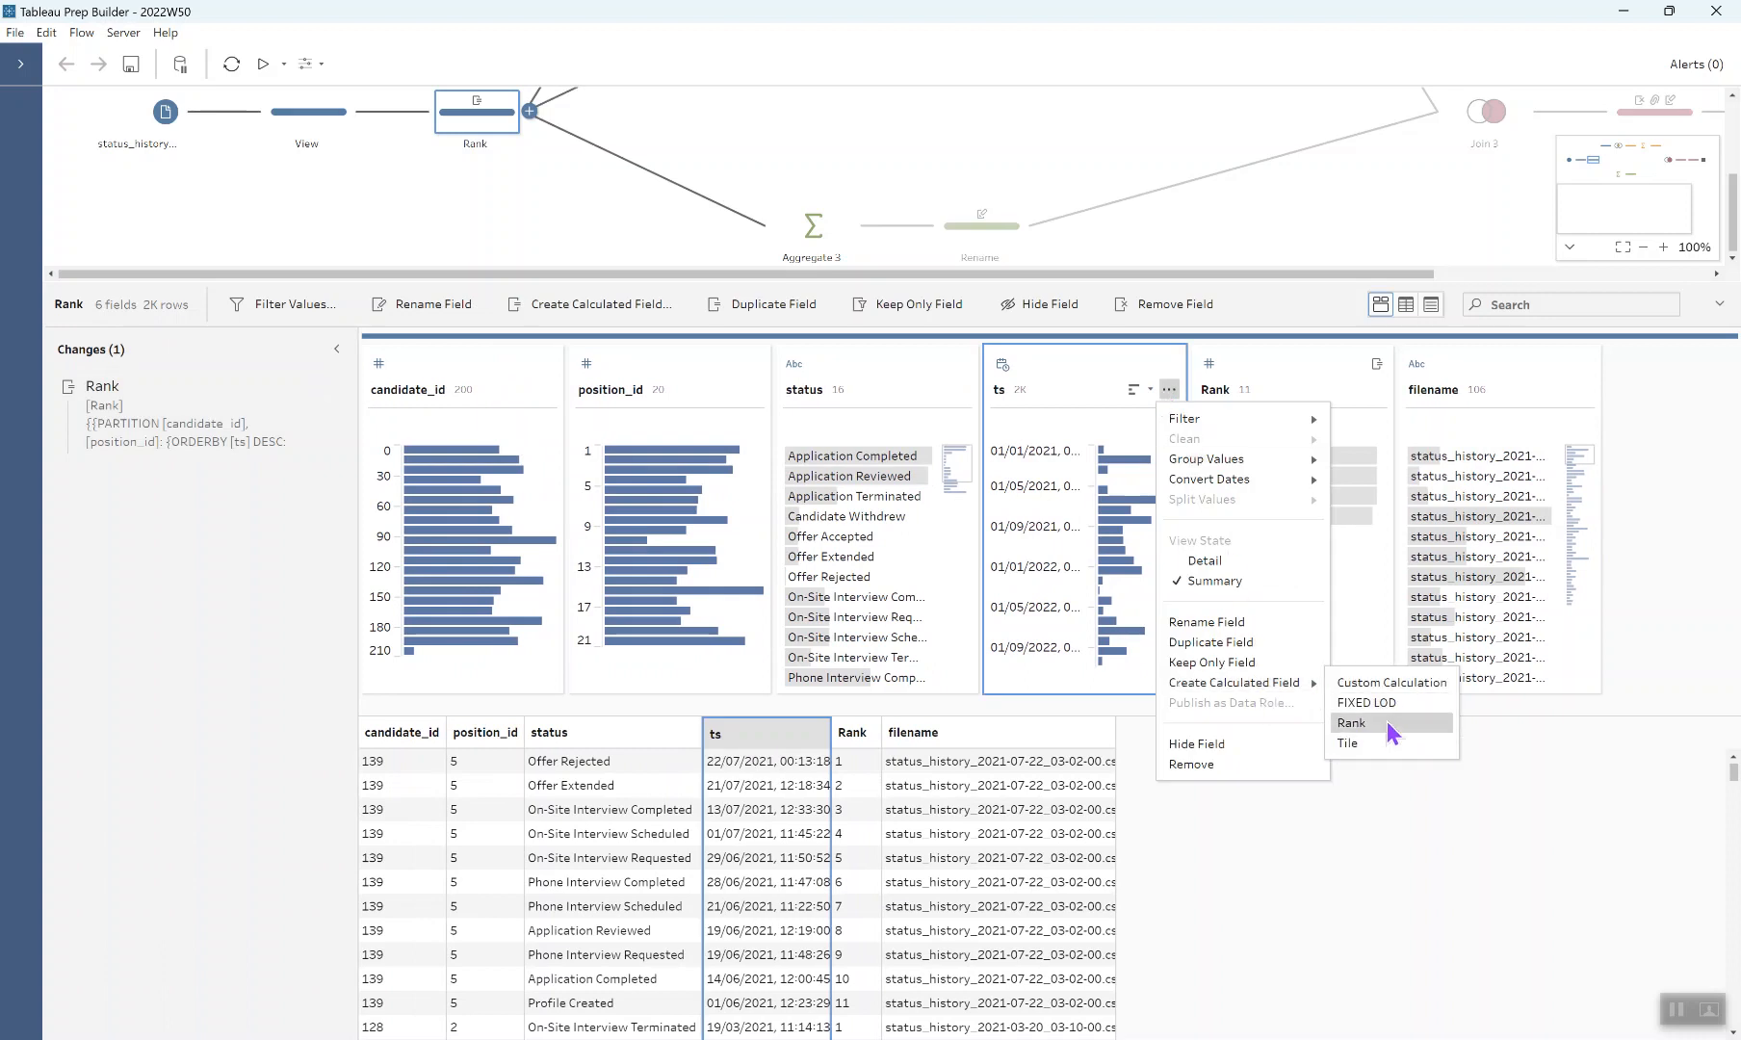
# - Check the Rank calculation's grouping and ordering settings, and highlight the Candidate Withdrew rows in the status field
pyautogui.click(311, 402)
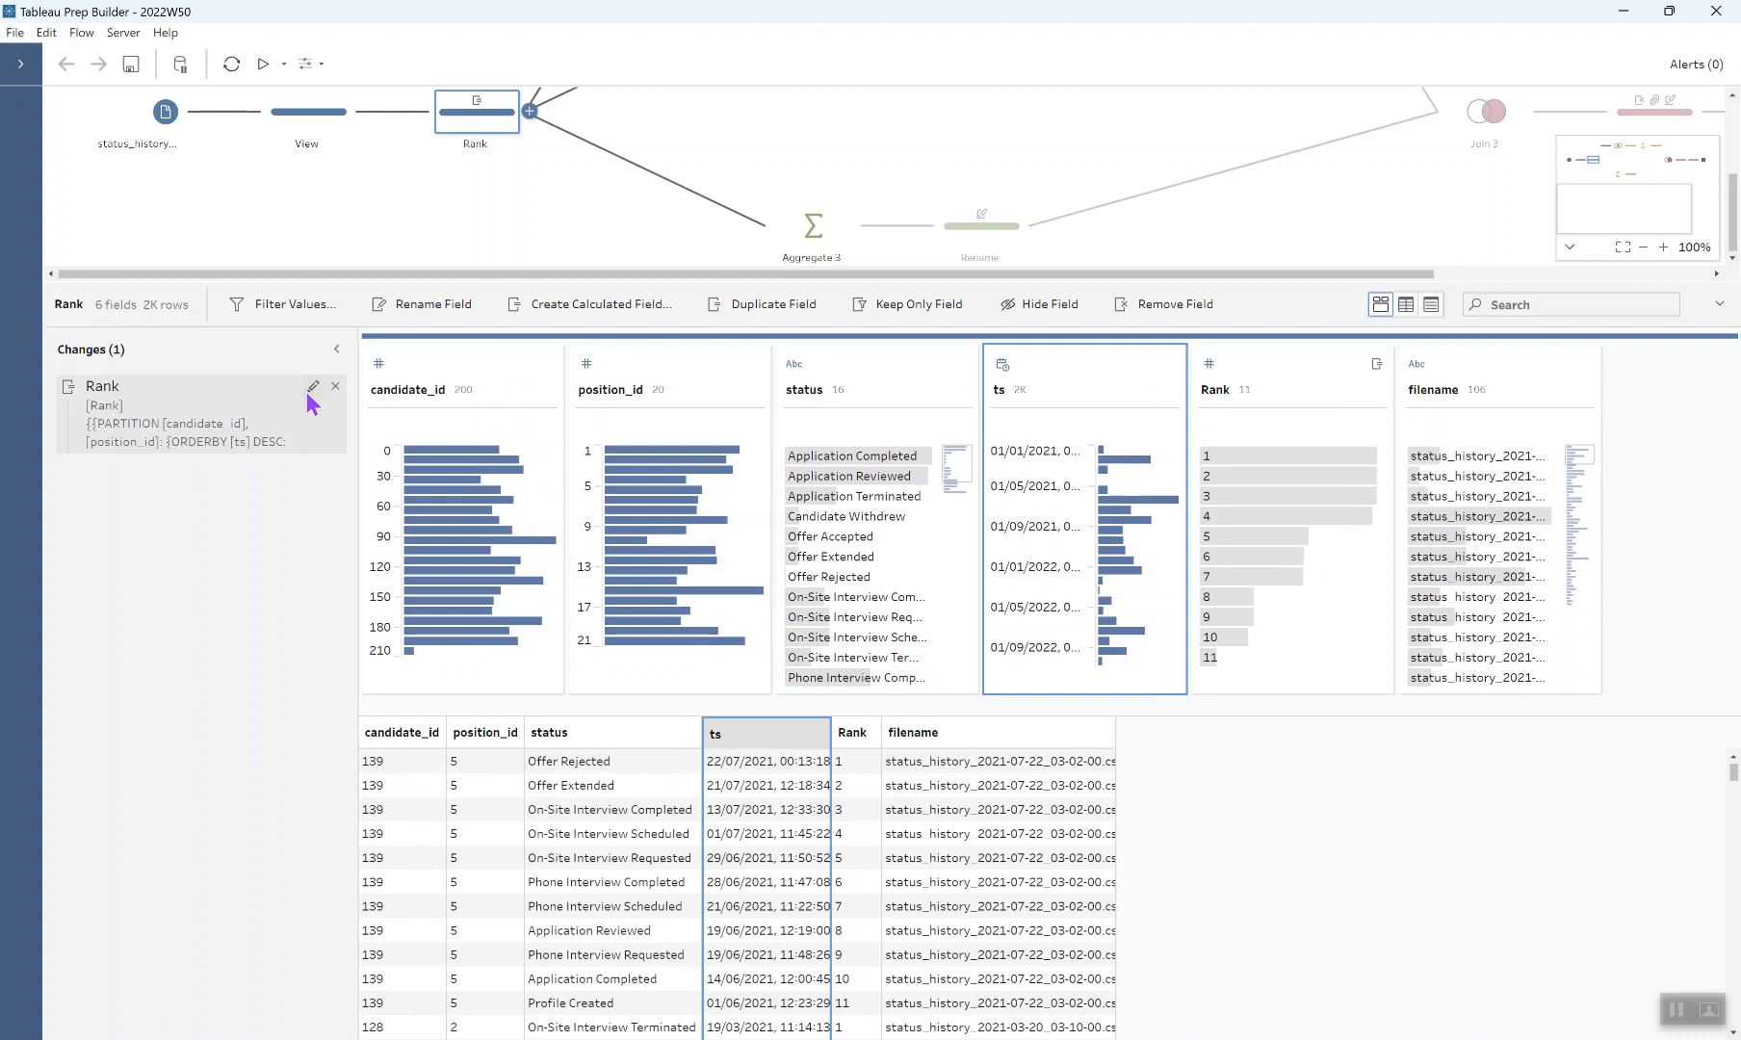
pyautogui.click(312, 389)
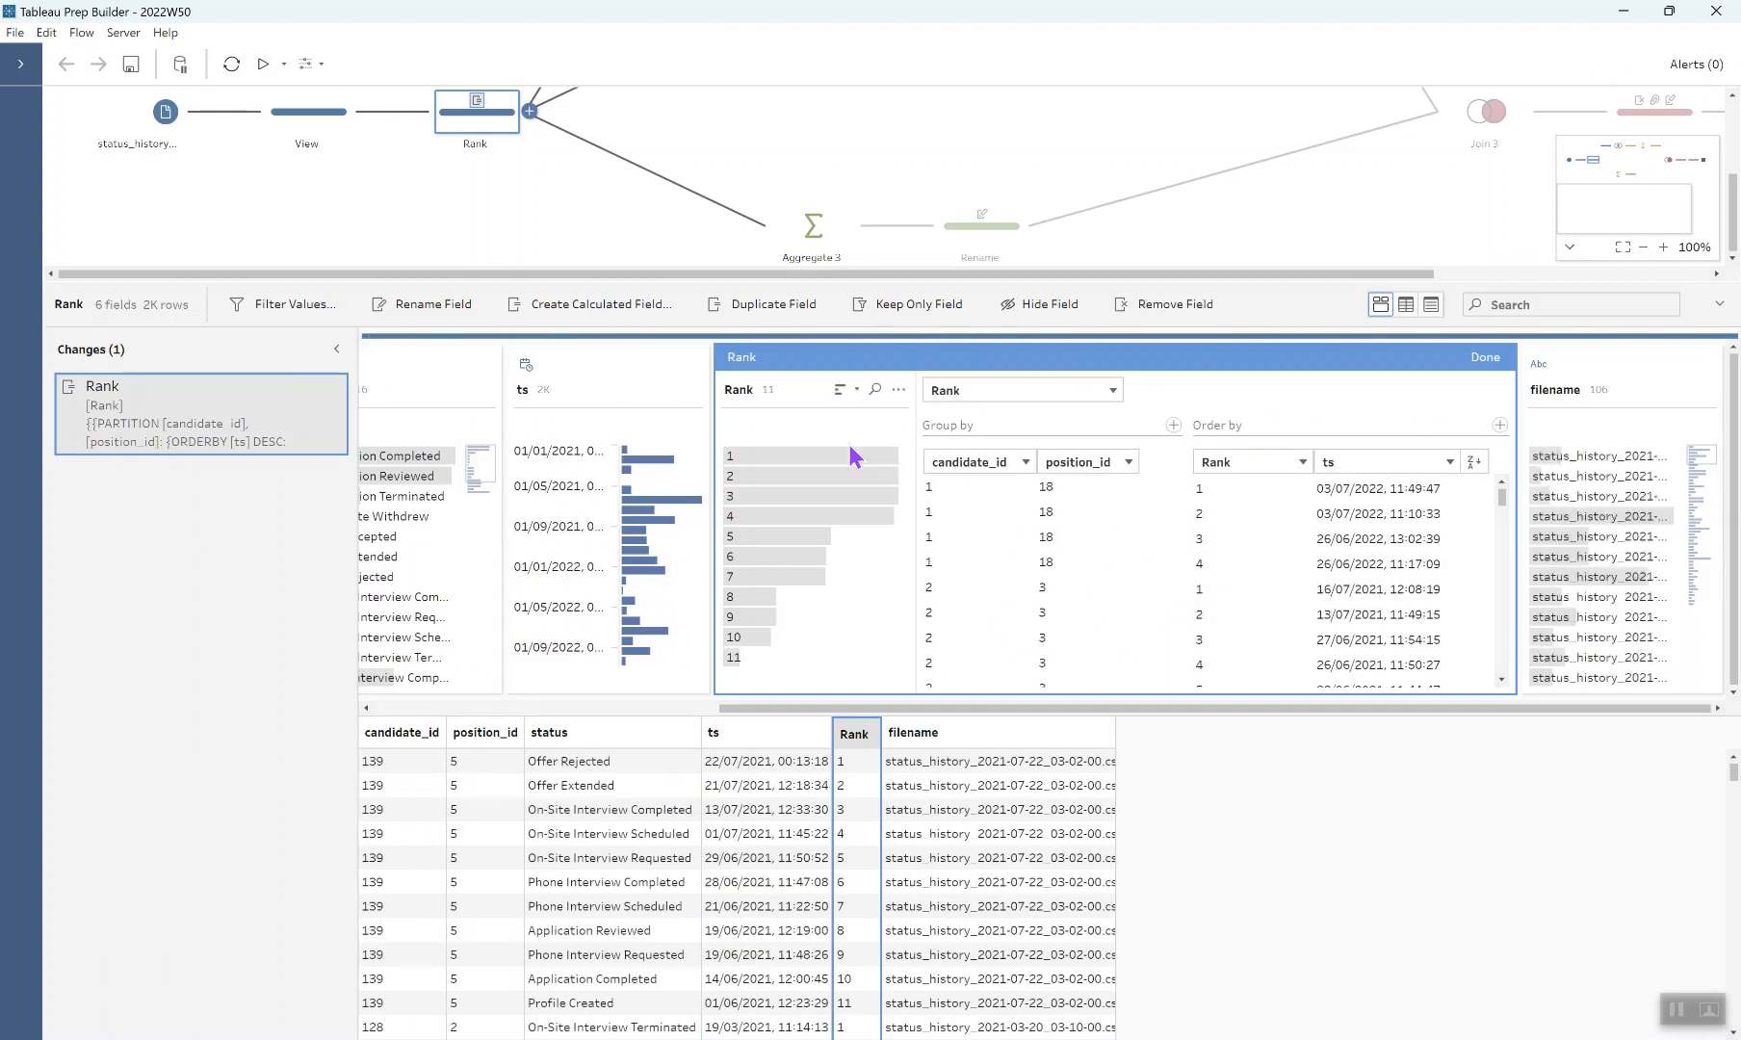
pyautogui.click(1476, 464)
pyautogui.click(1485, 358)
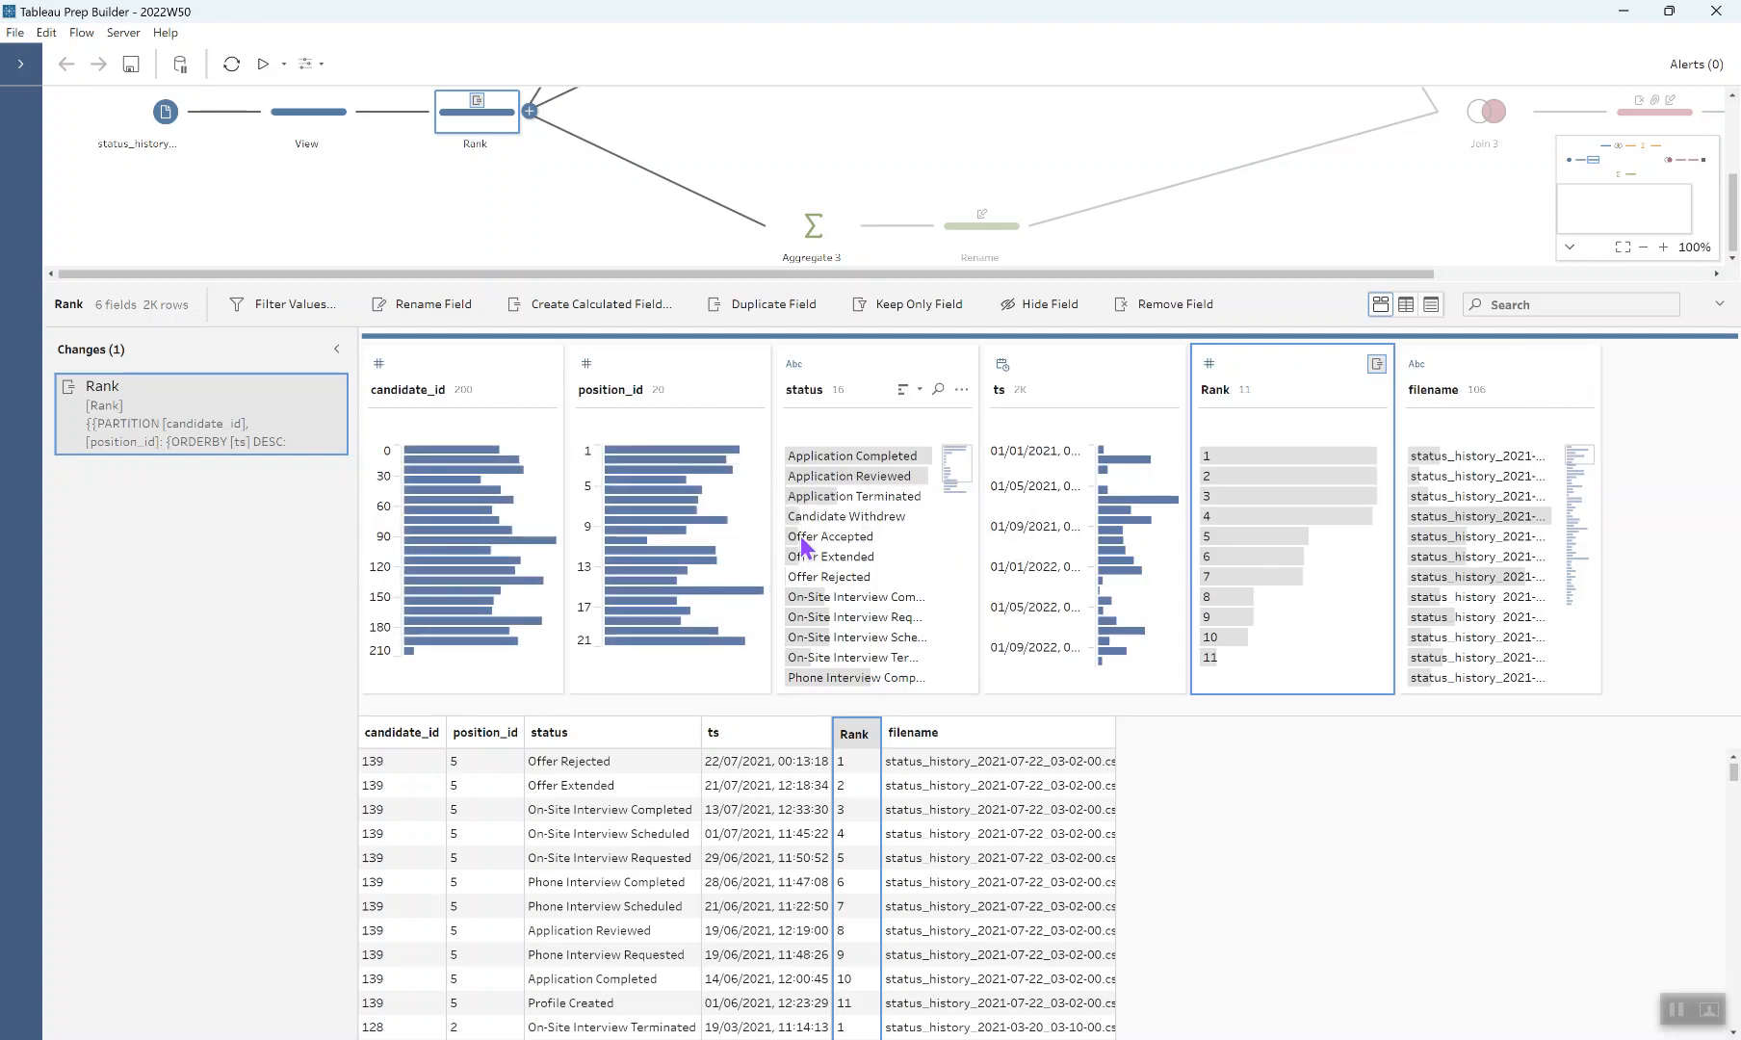
pyautogui.click(860, 517)
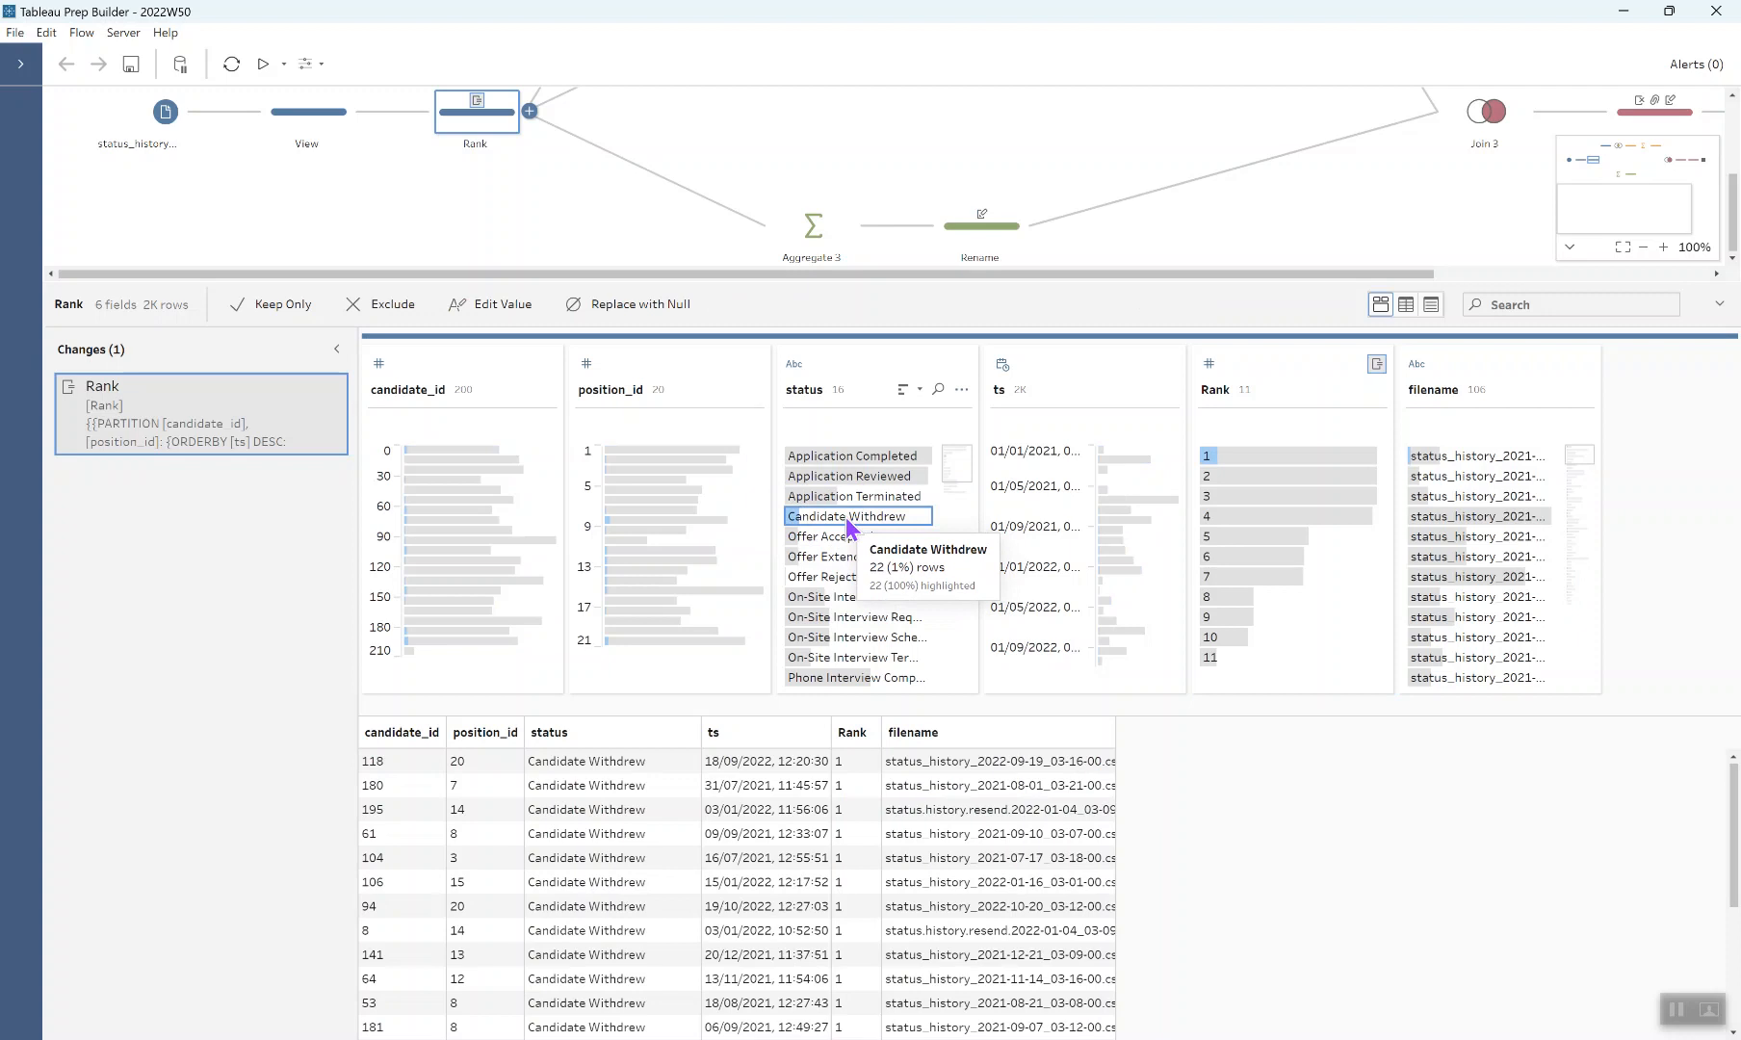
pyautogui.click(848, 521)
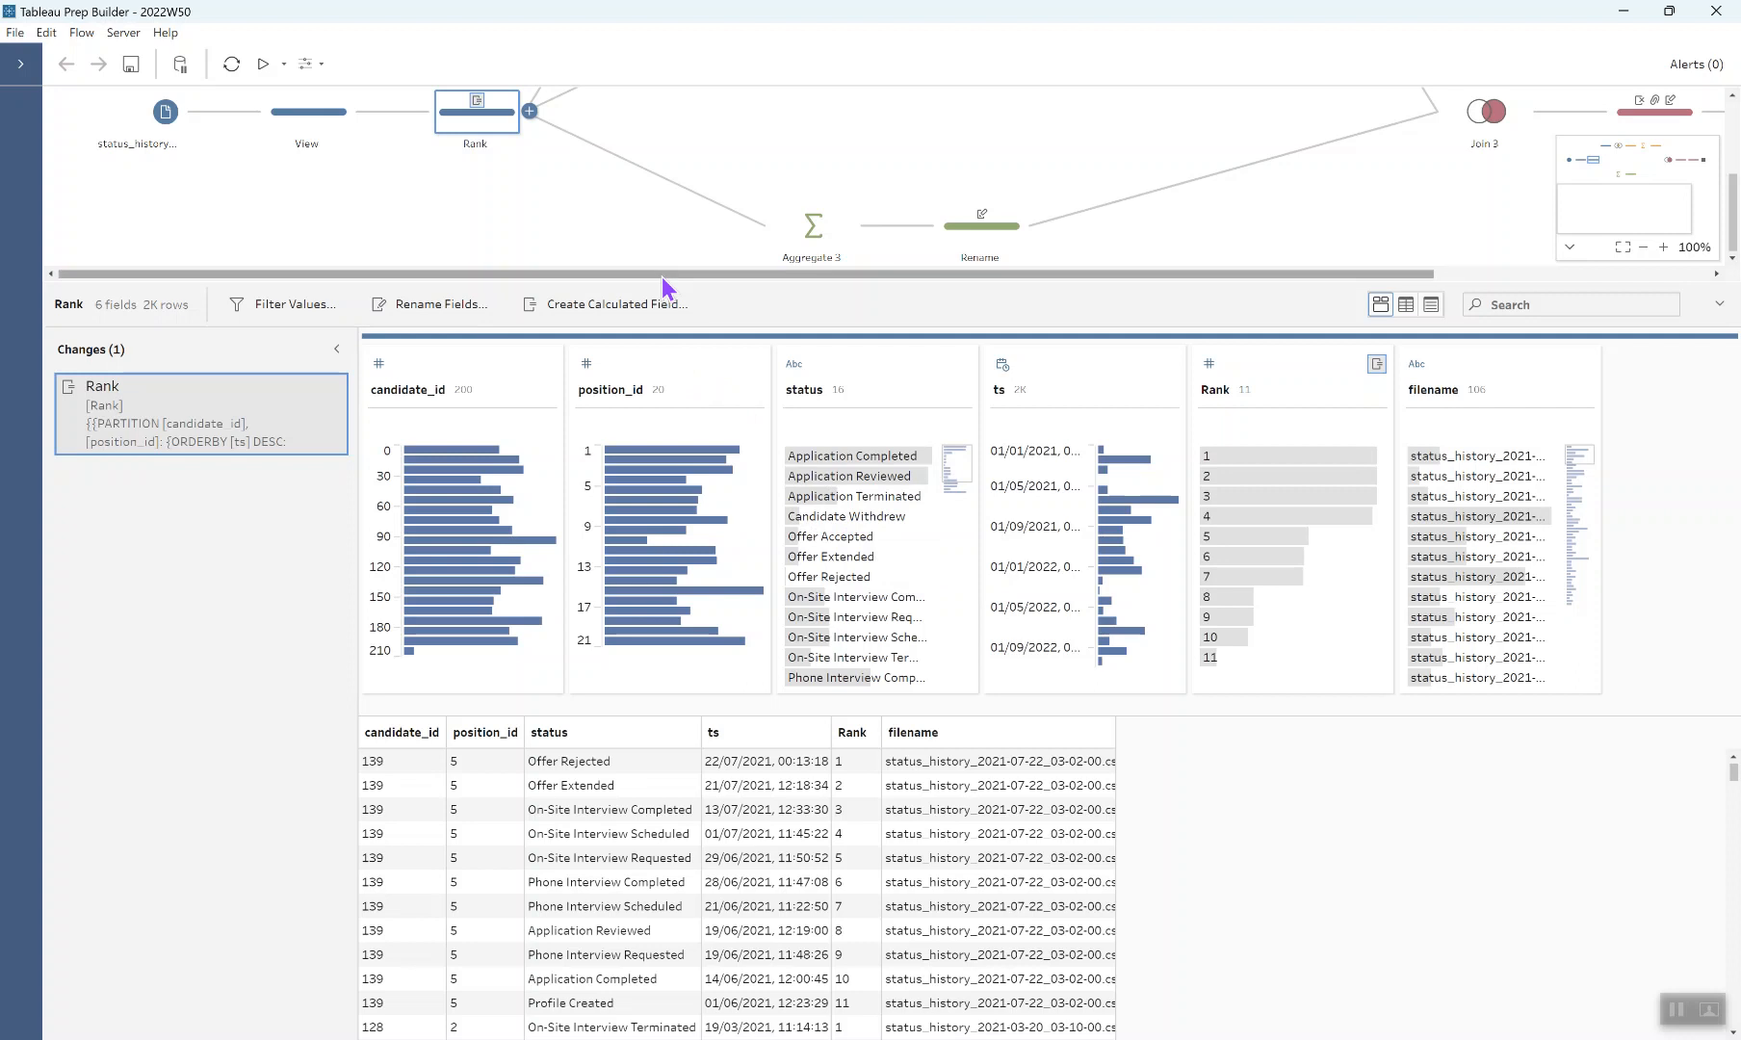
# - Inspect the Rank filter and the status filter applied one after the other in the Filter step
pyautogui.scroll(2, 691, 225)
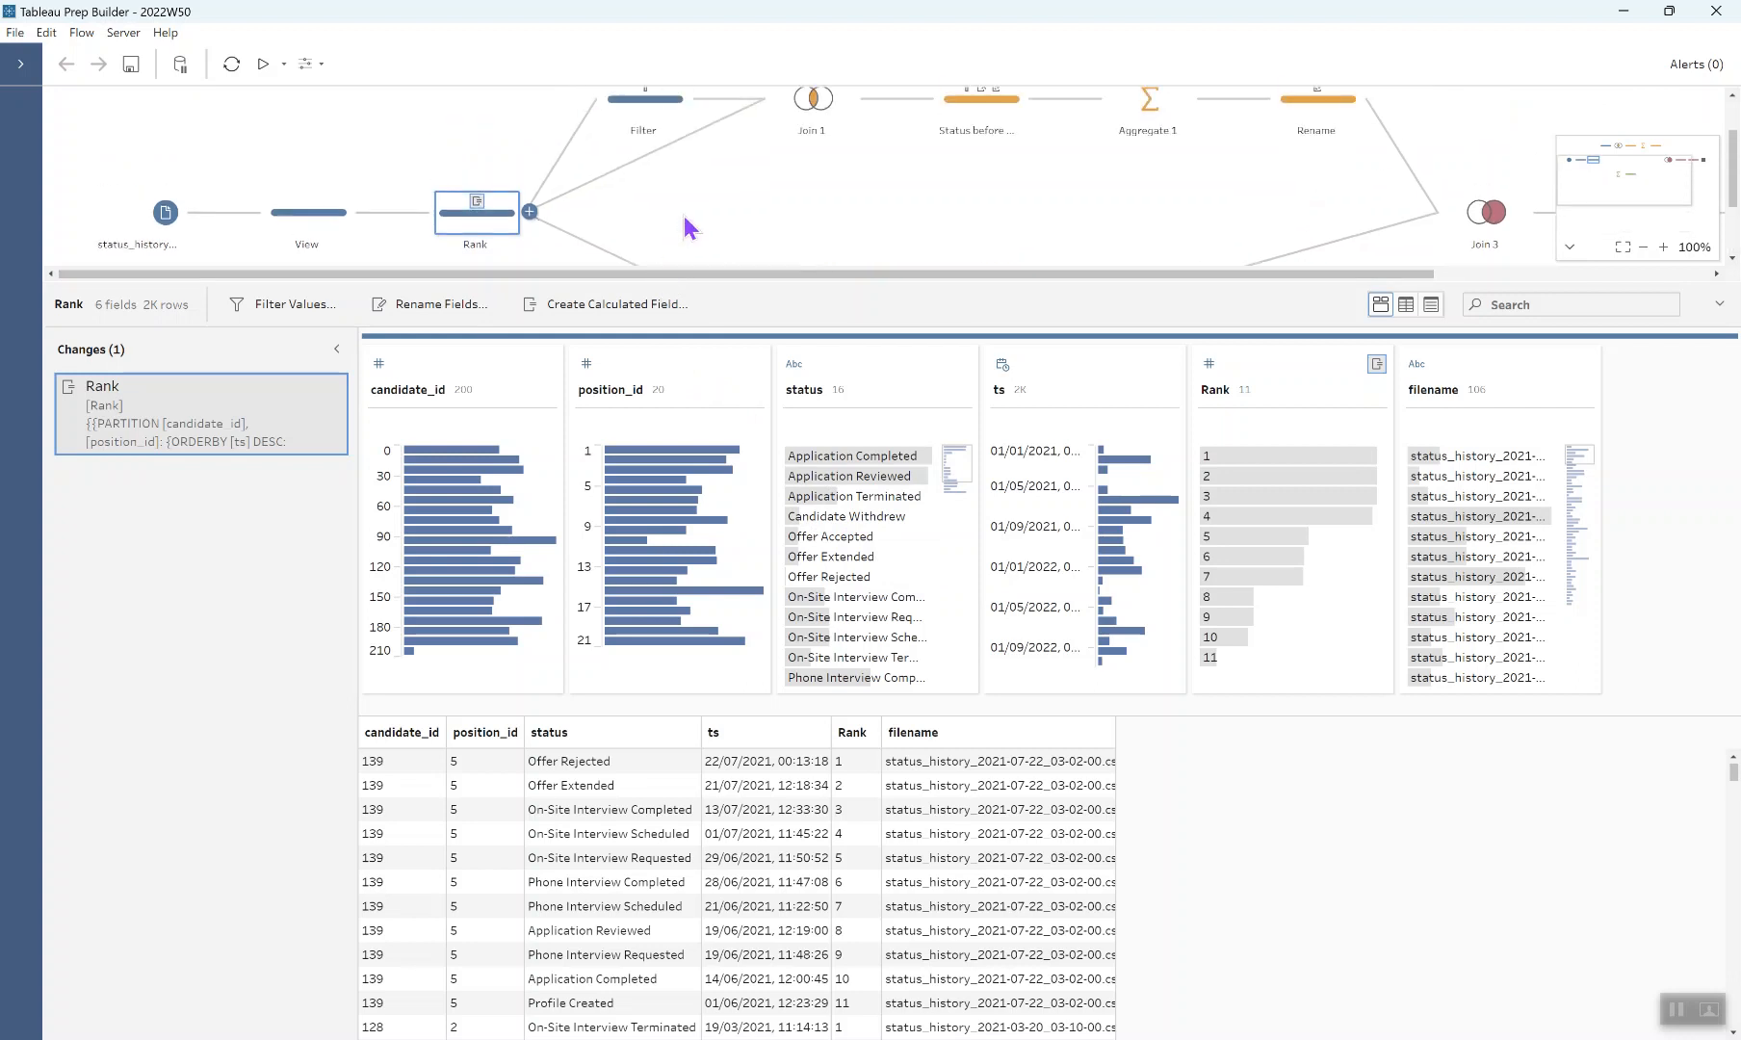
pyautogui.click(650, 130)
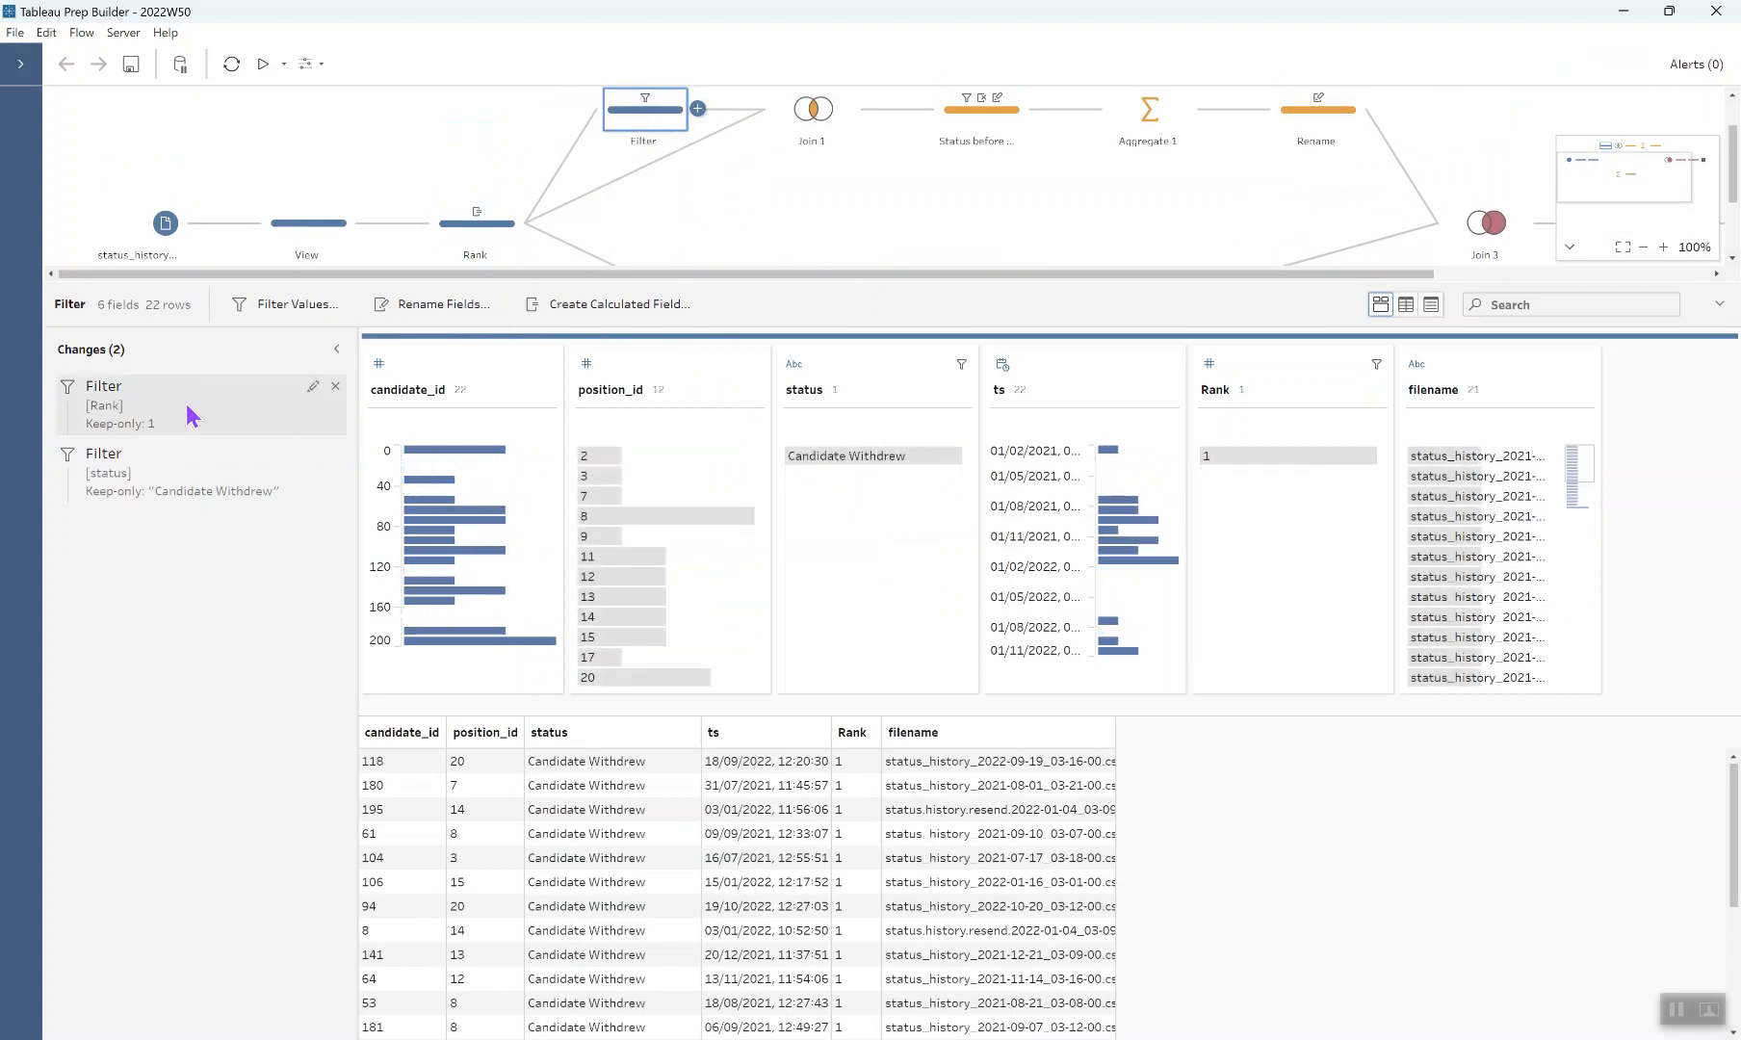
pyautogui.click(1340, 458)
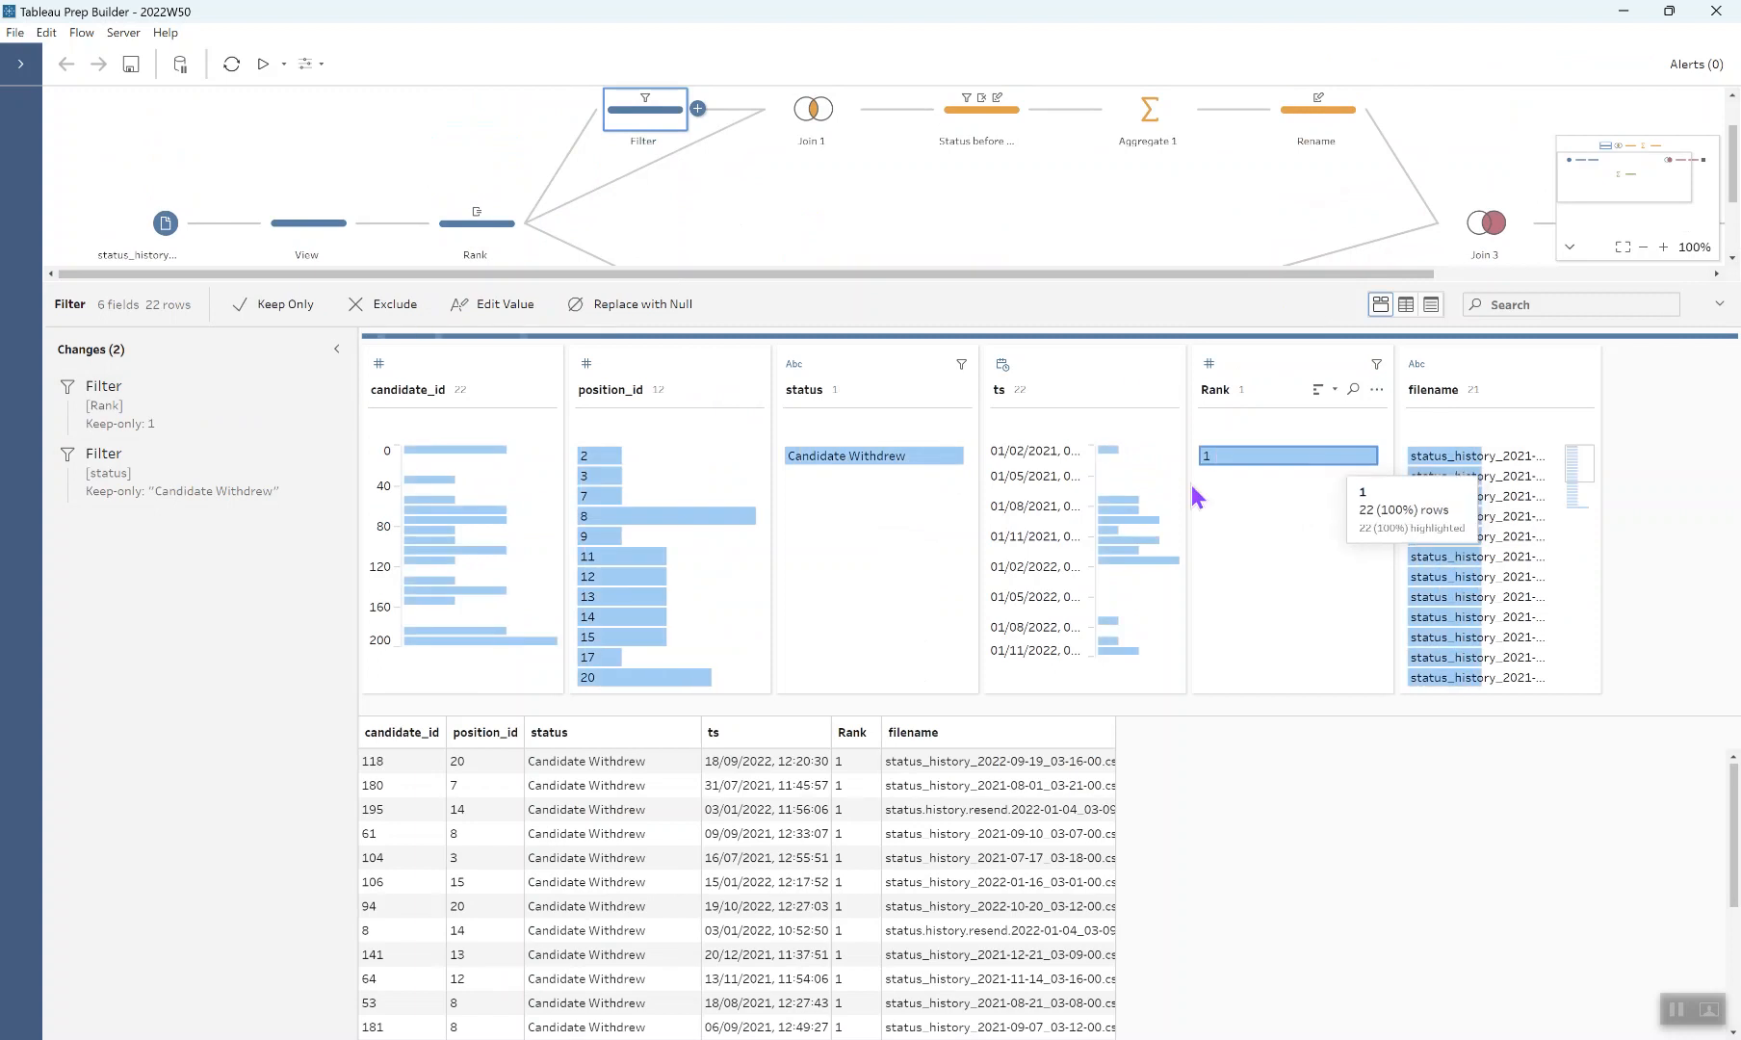
pyautogui.click(193, 404)
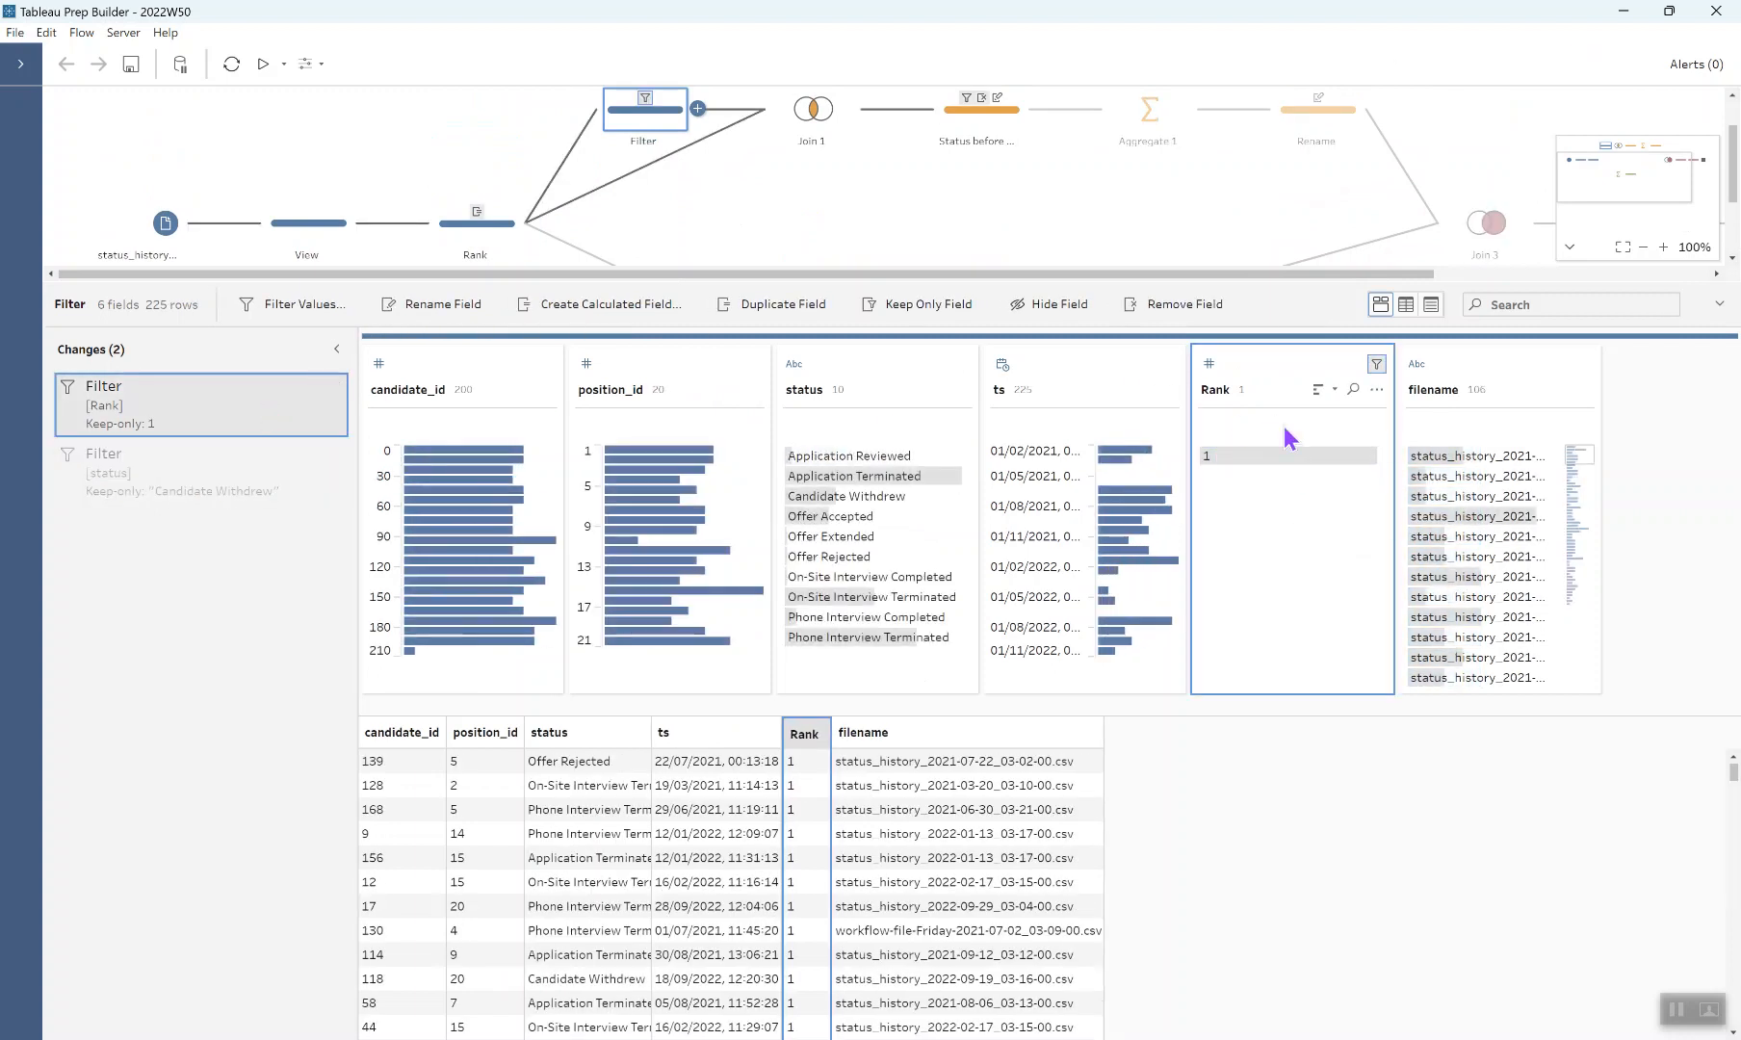
pyautogui.click(846, 499)
pyautogui.click(224, 494)
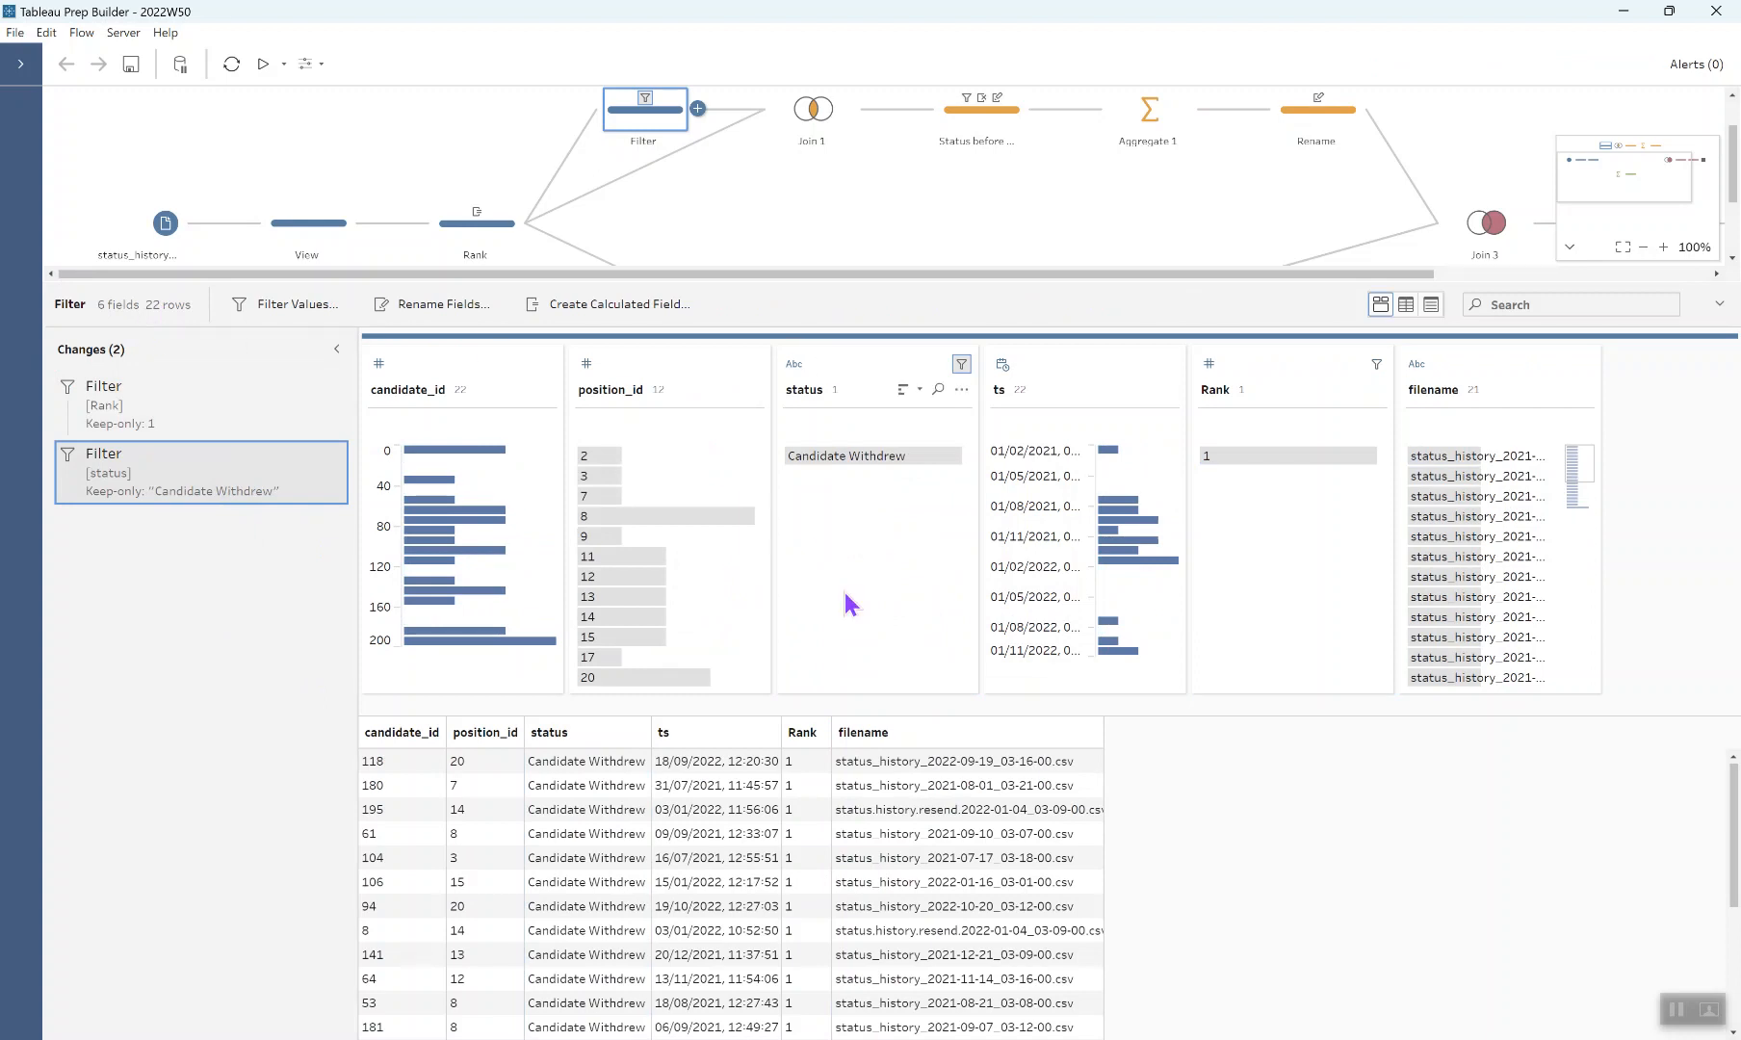
# - Examine the clauses of Join 1 and the Rank filter and field rename in the Status before Withdrawal step
pyautogui.click(793, 108)
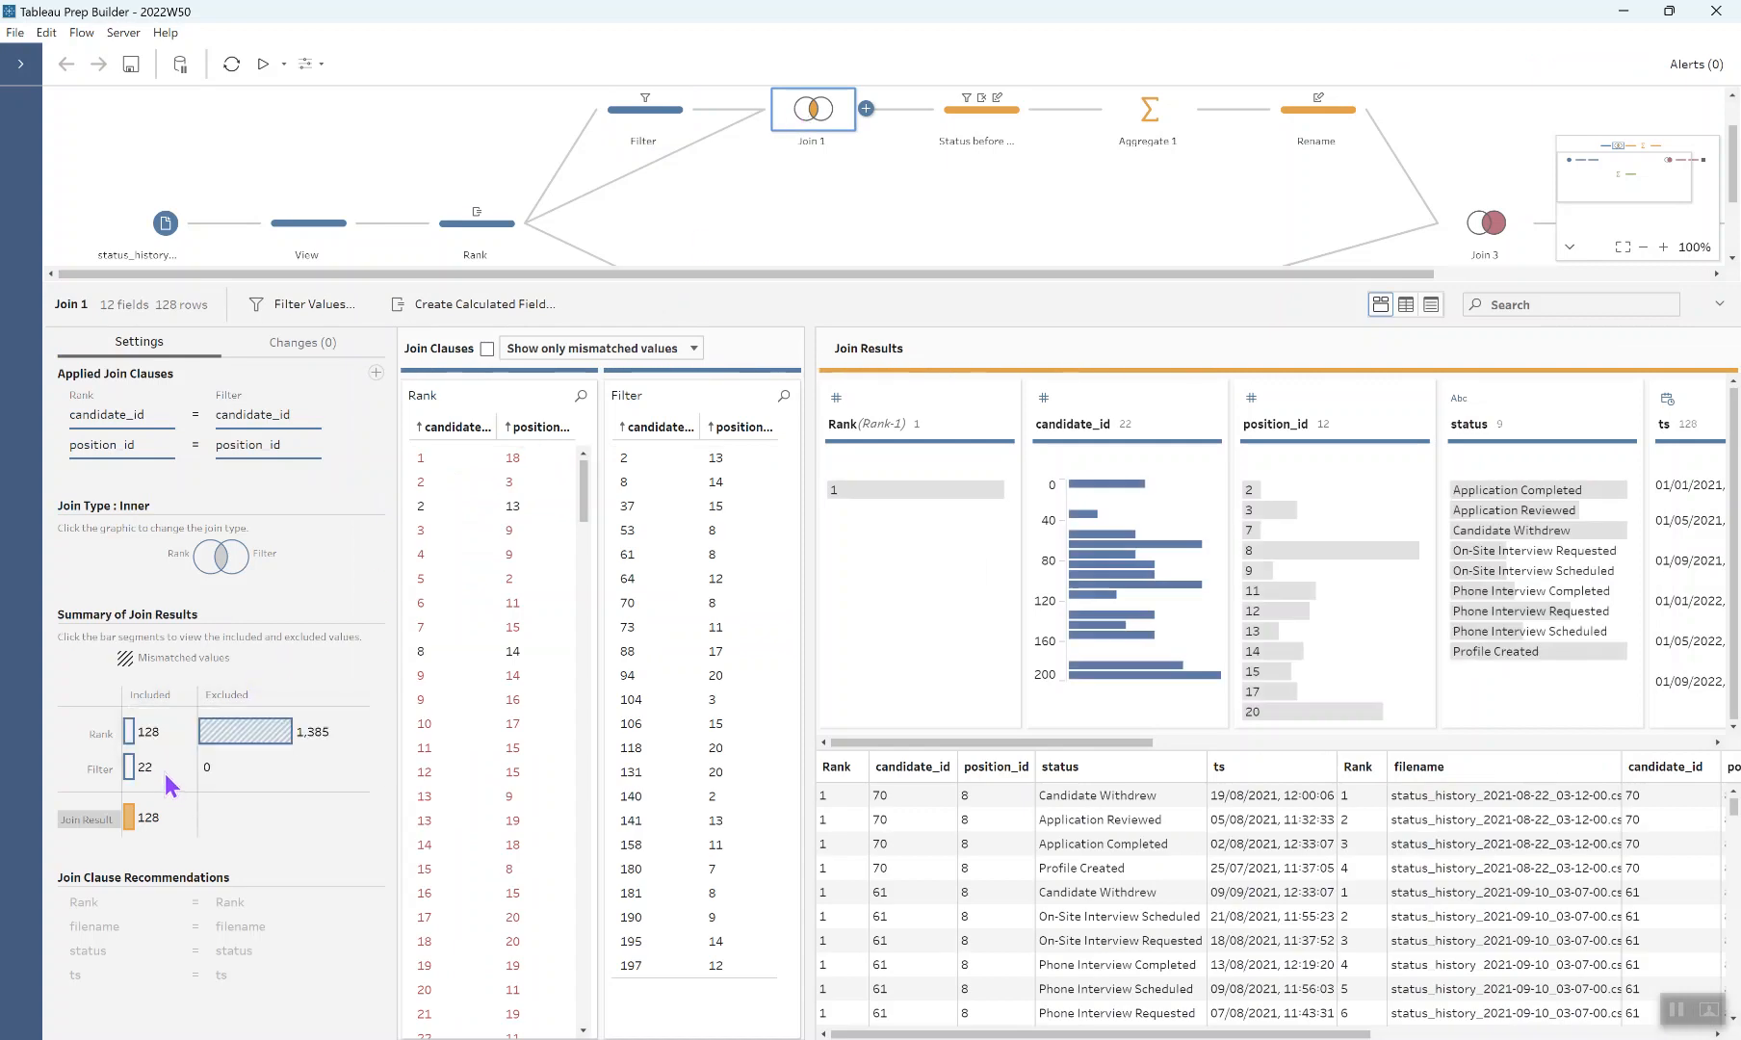
pyautogui.click(976, 121)
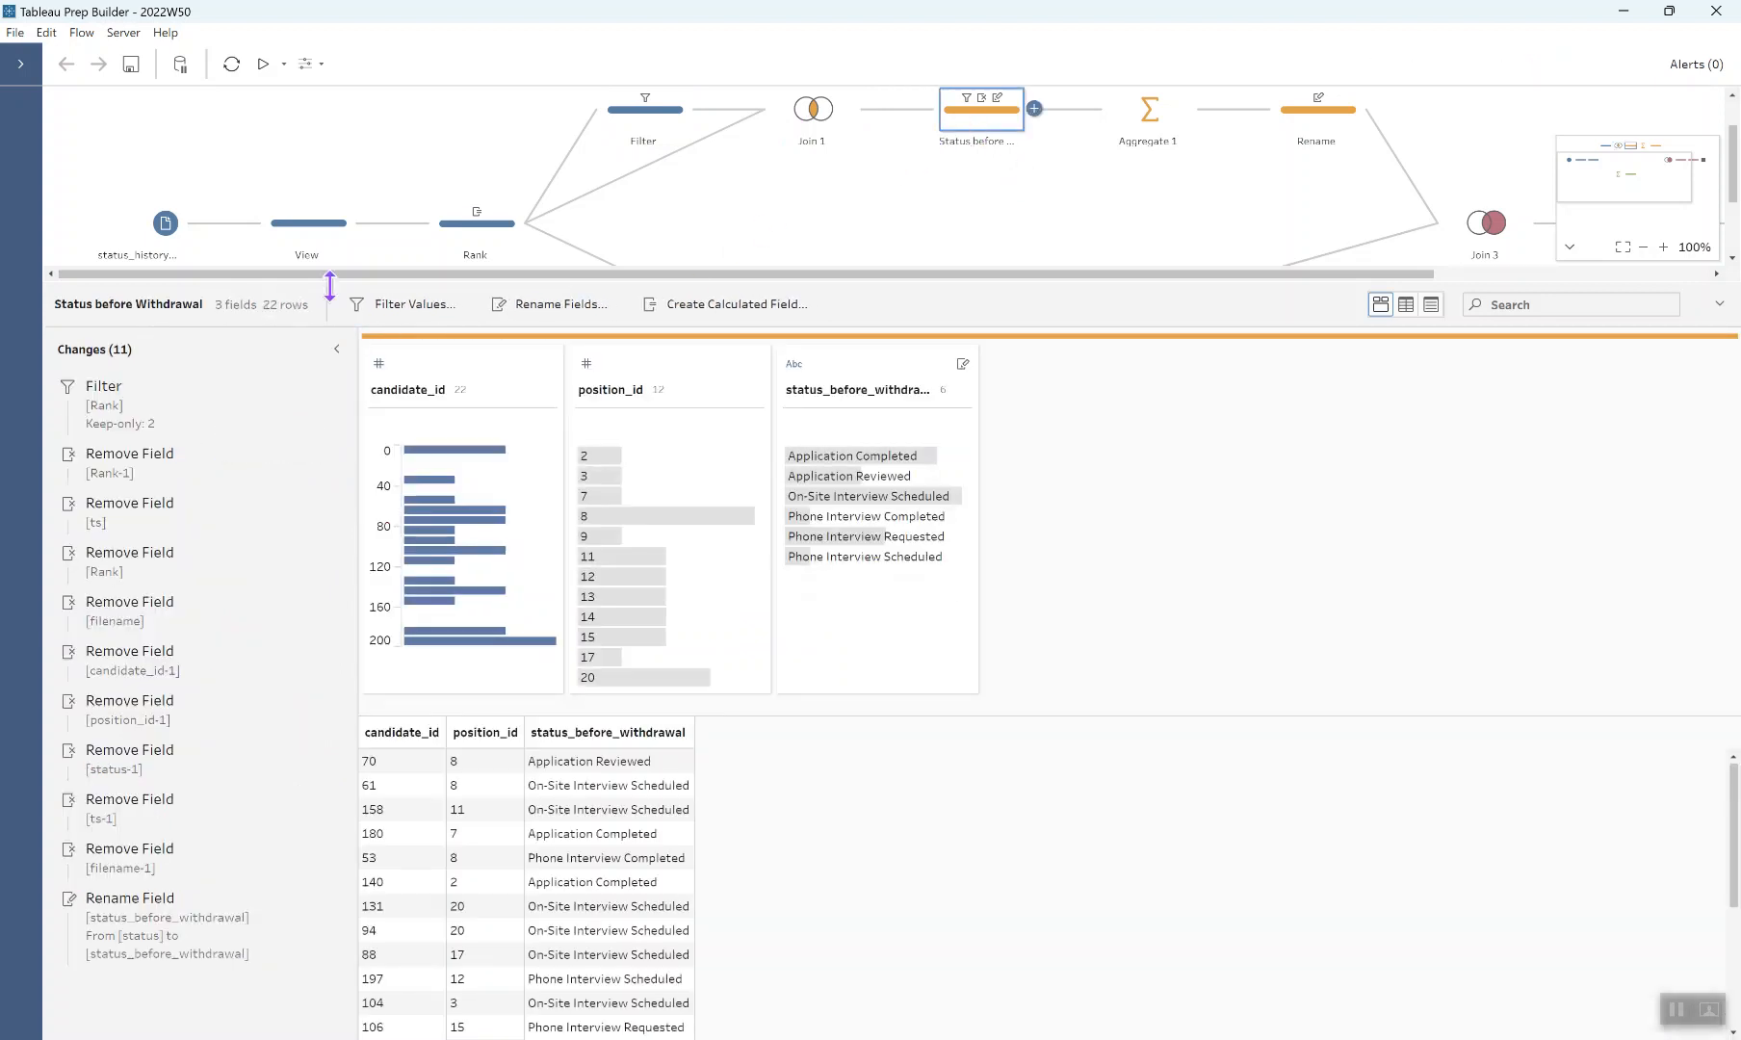
pyautogui.click(142, 405)
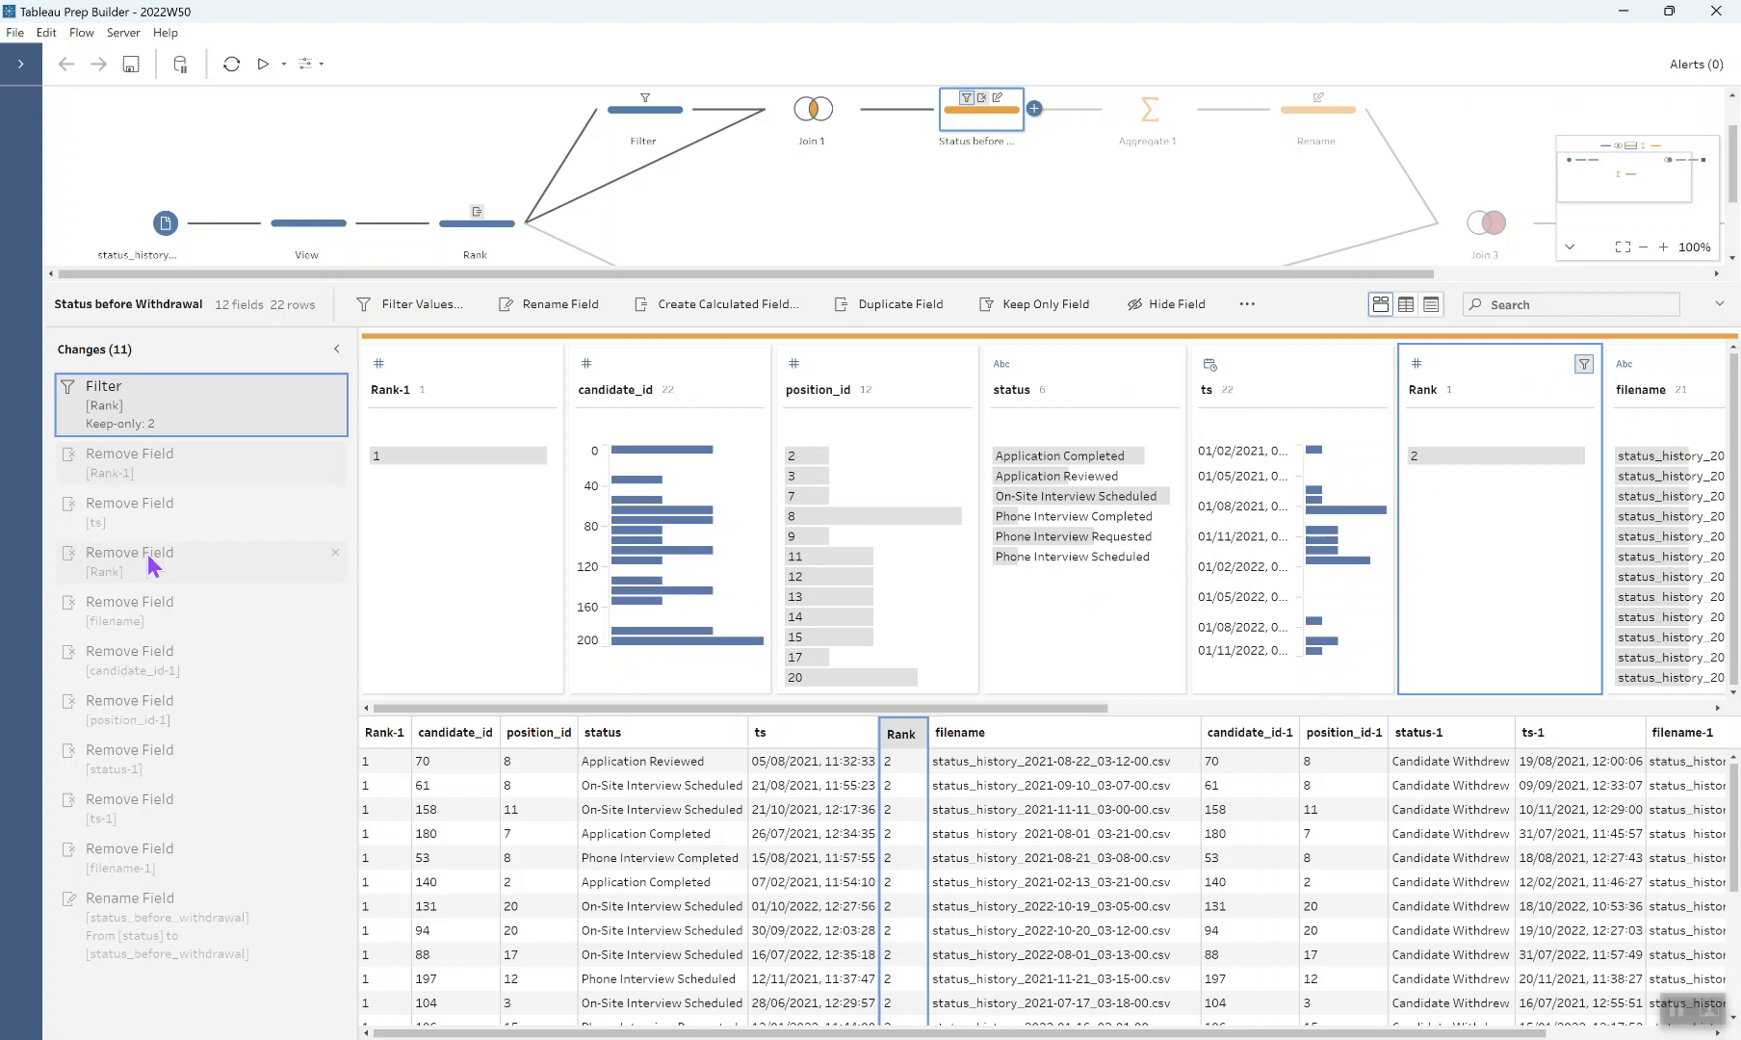
pyautogui.click(216, 926)
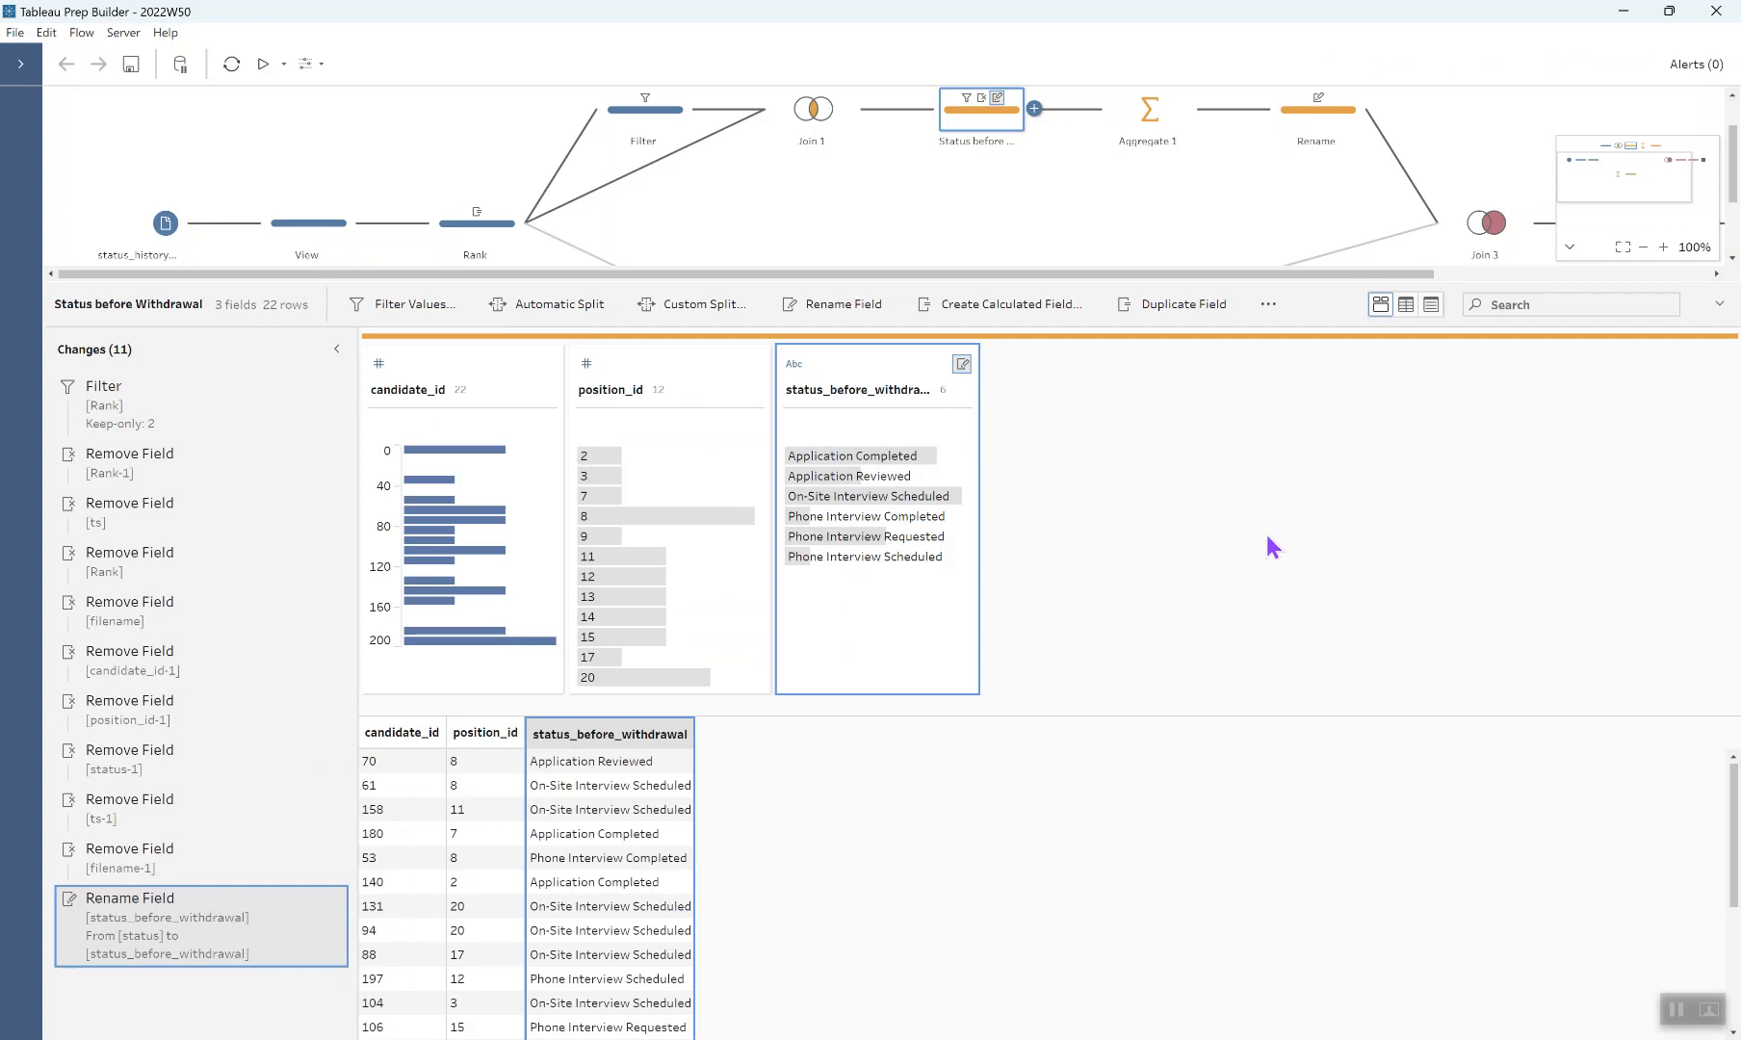
# - Examine how Aggregate 1 and Aggregate 3 count rows per status and how their following steps rename the count fields
pyautogui.click(1150, 104)
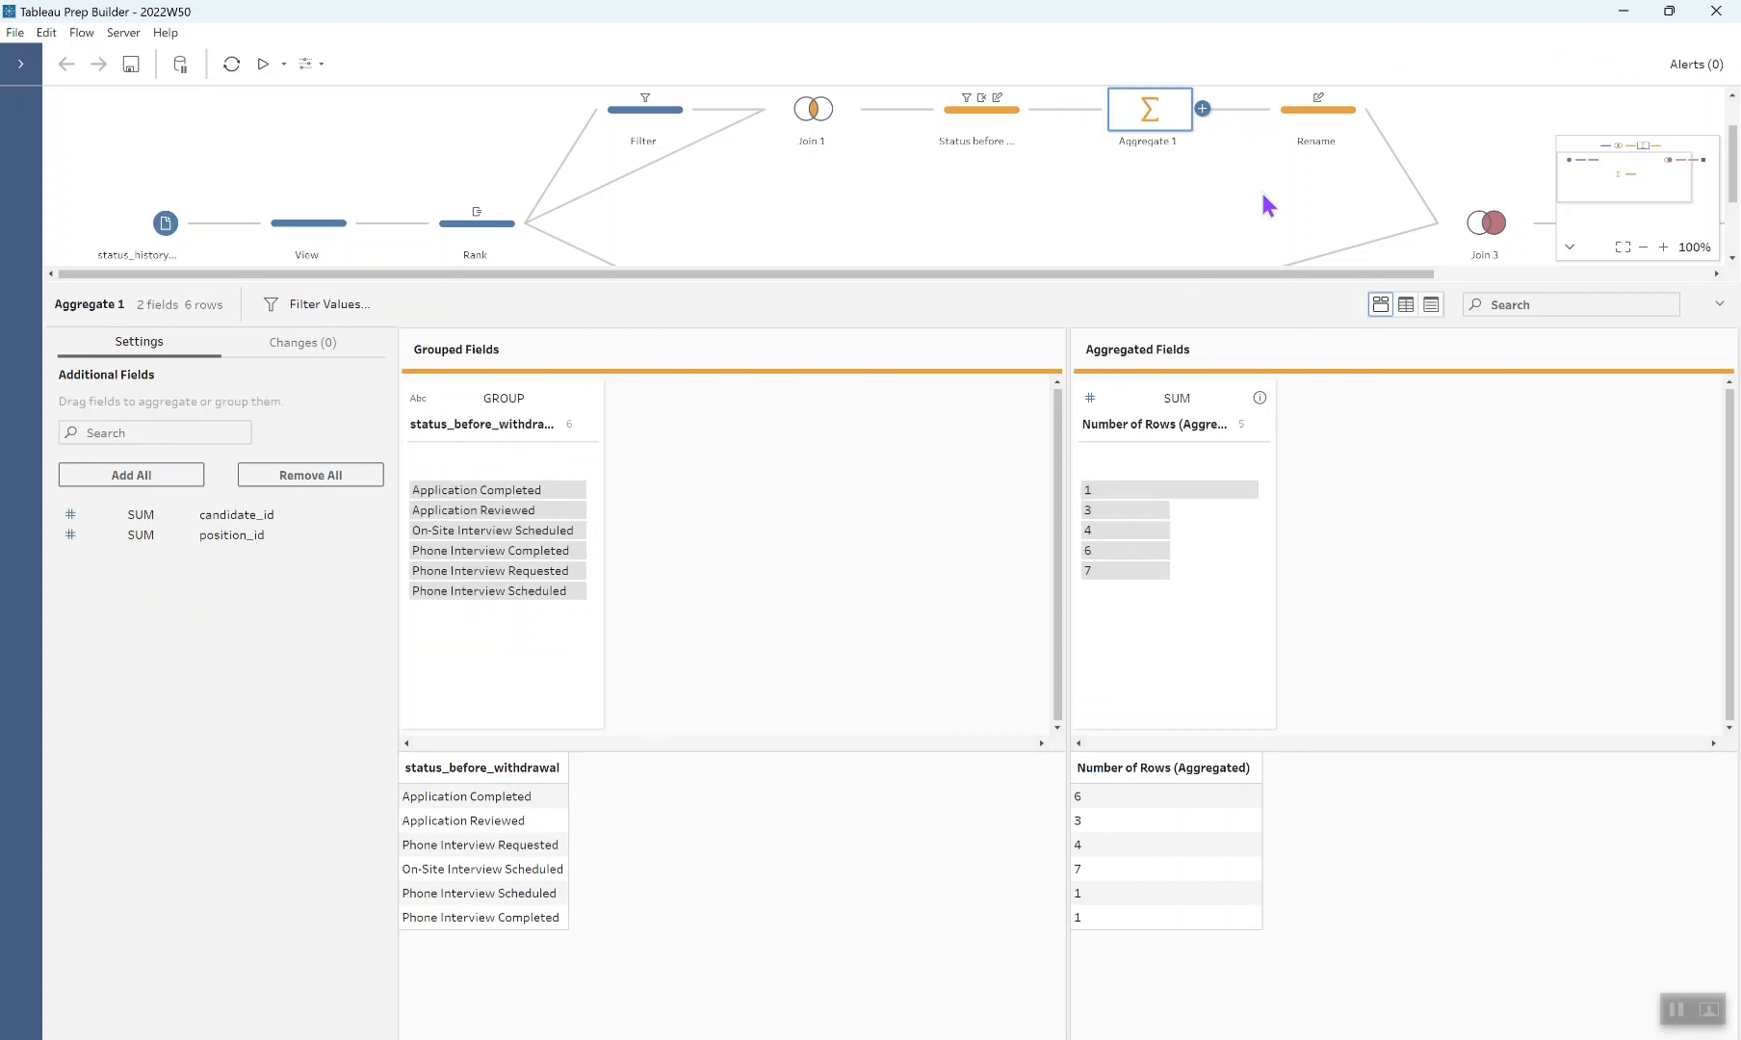
pyautogui.click(1313, 134)
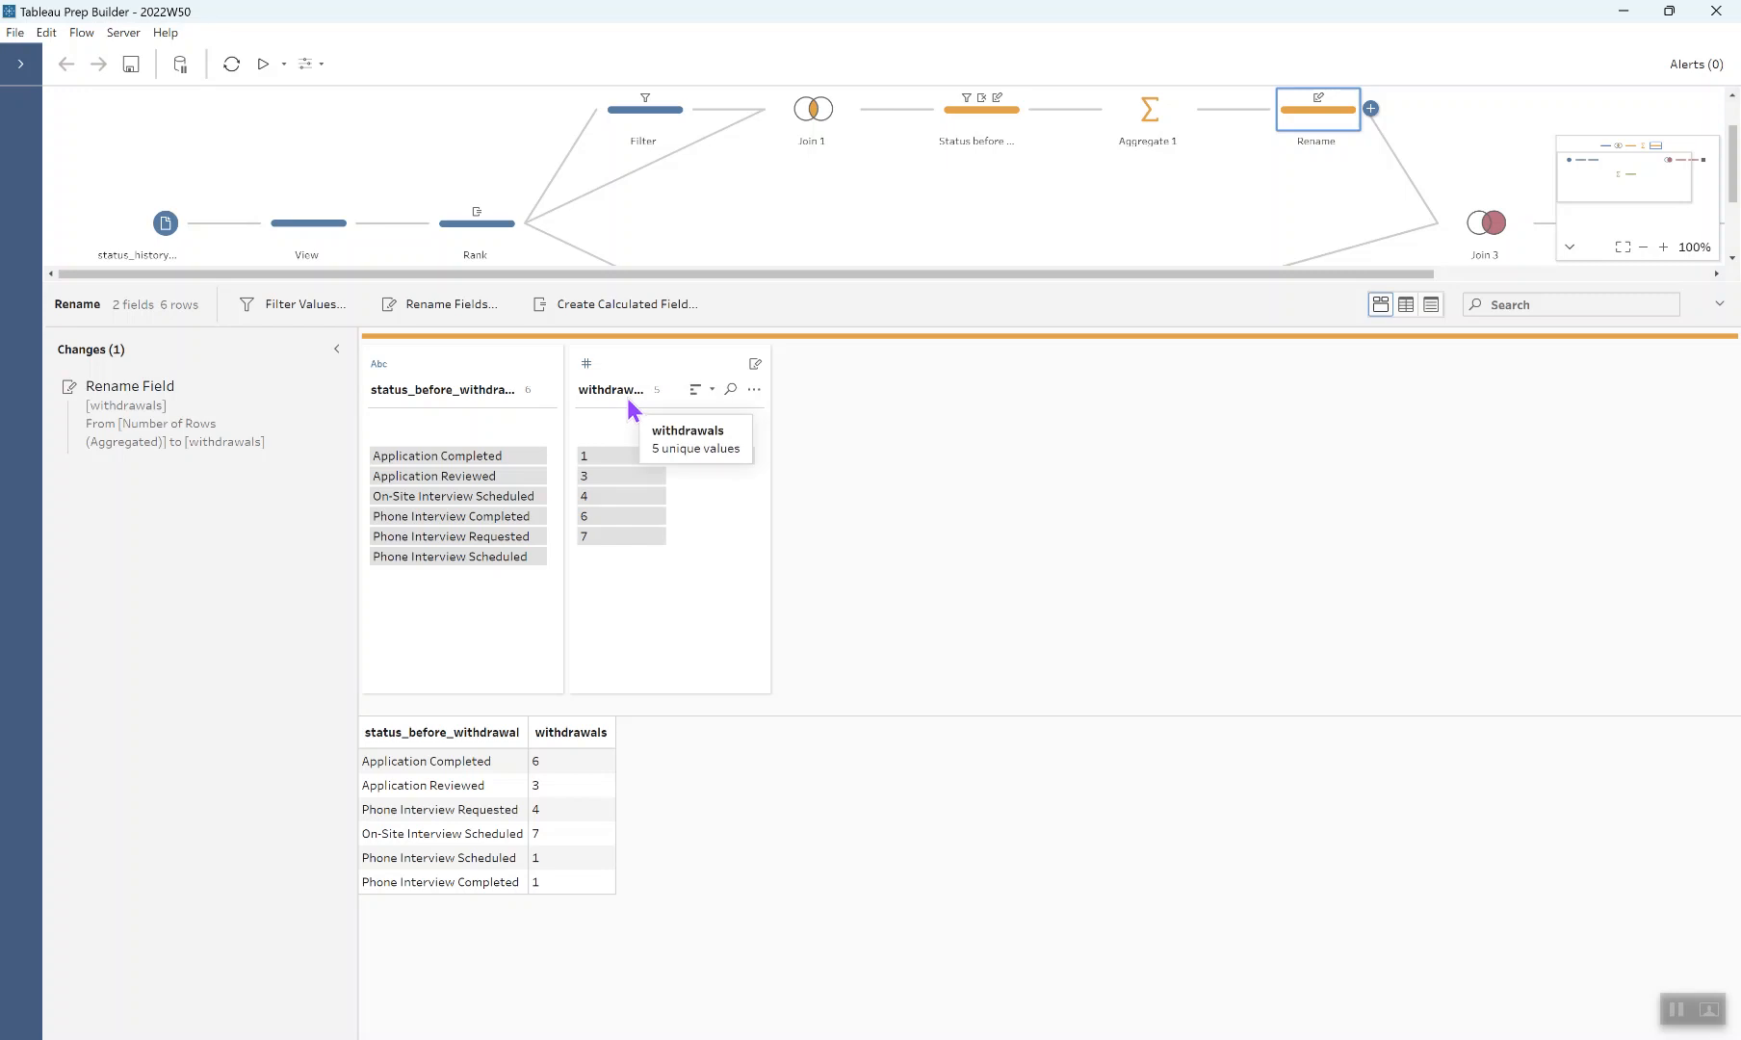
pyautogui.scroll(-2, 891, 184)
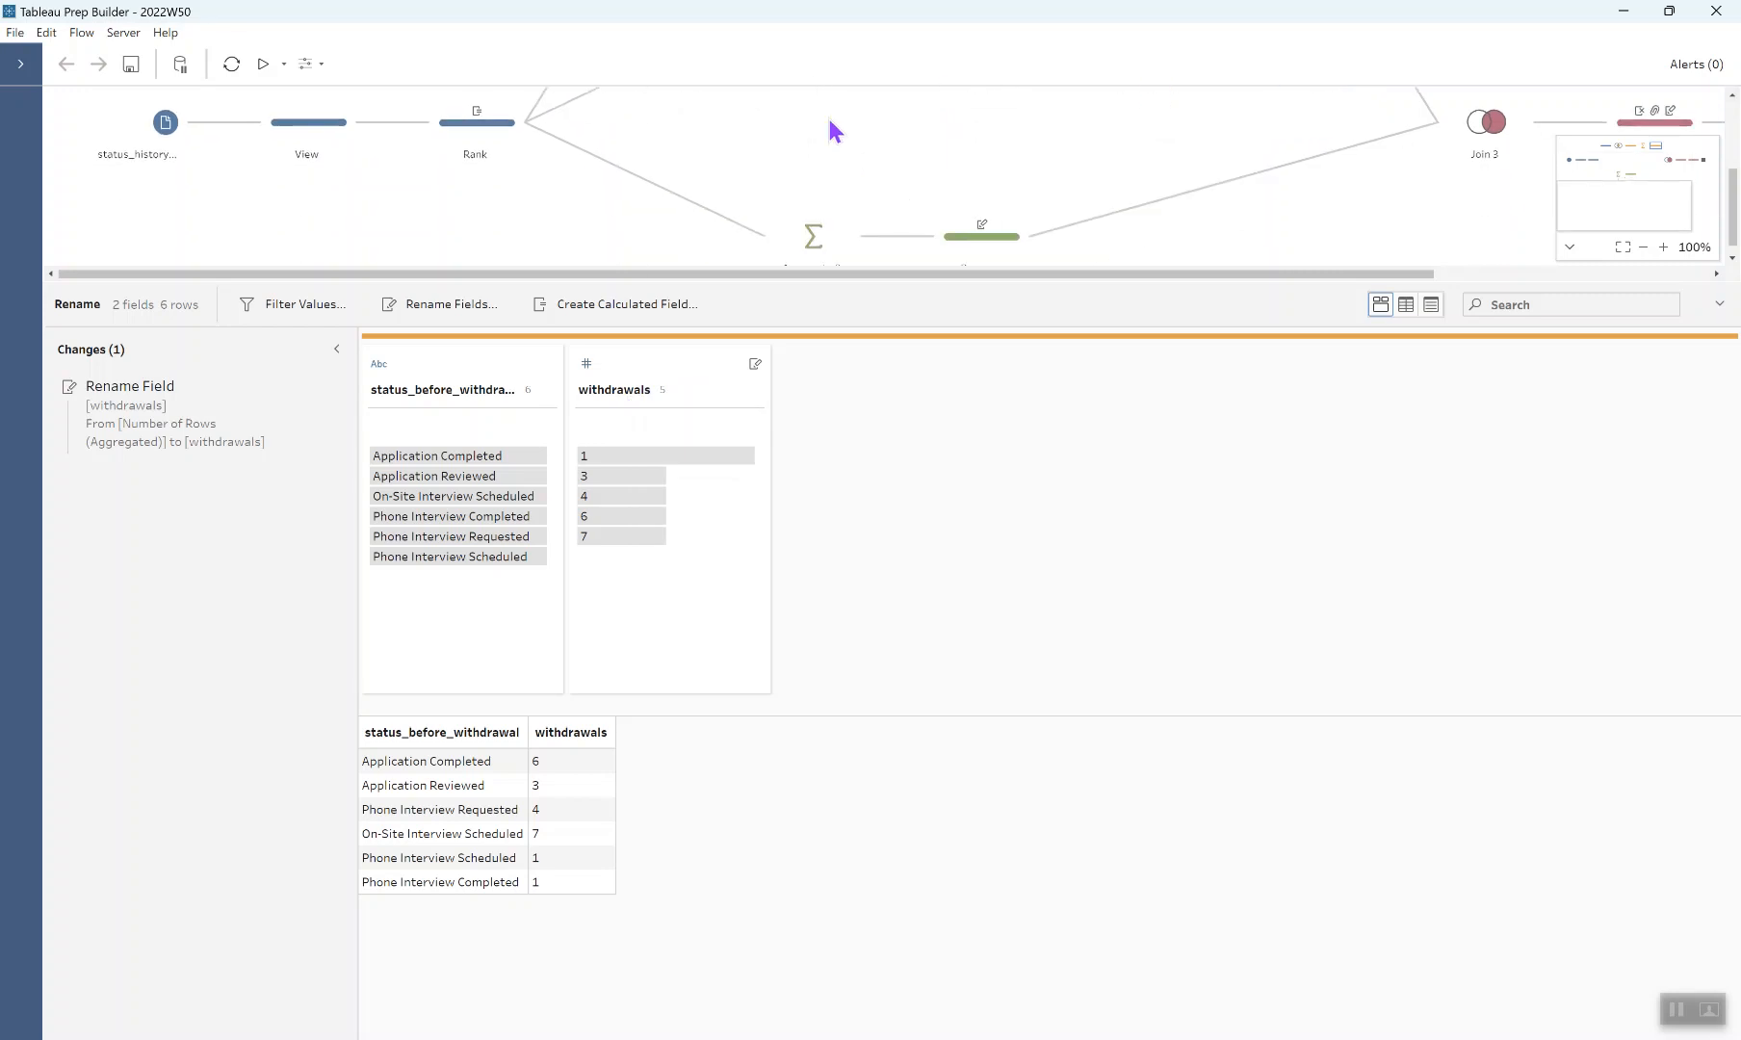
pyautogui.click(814, 236)
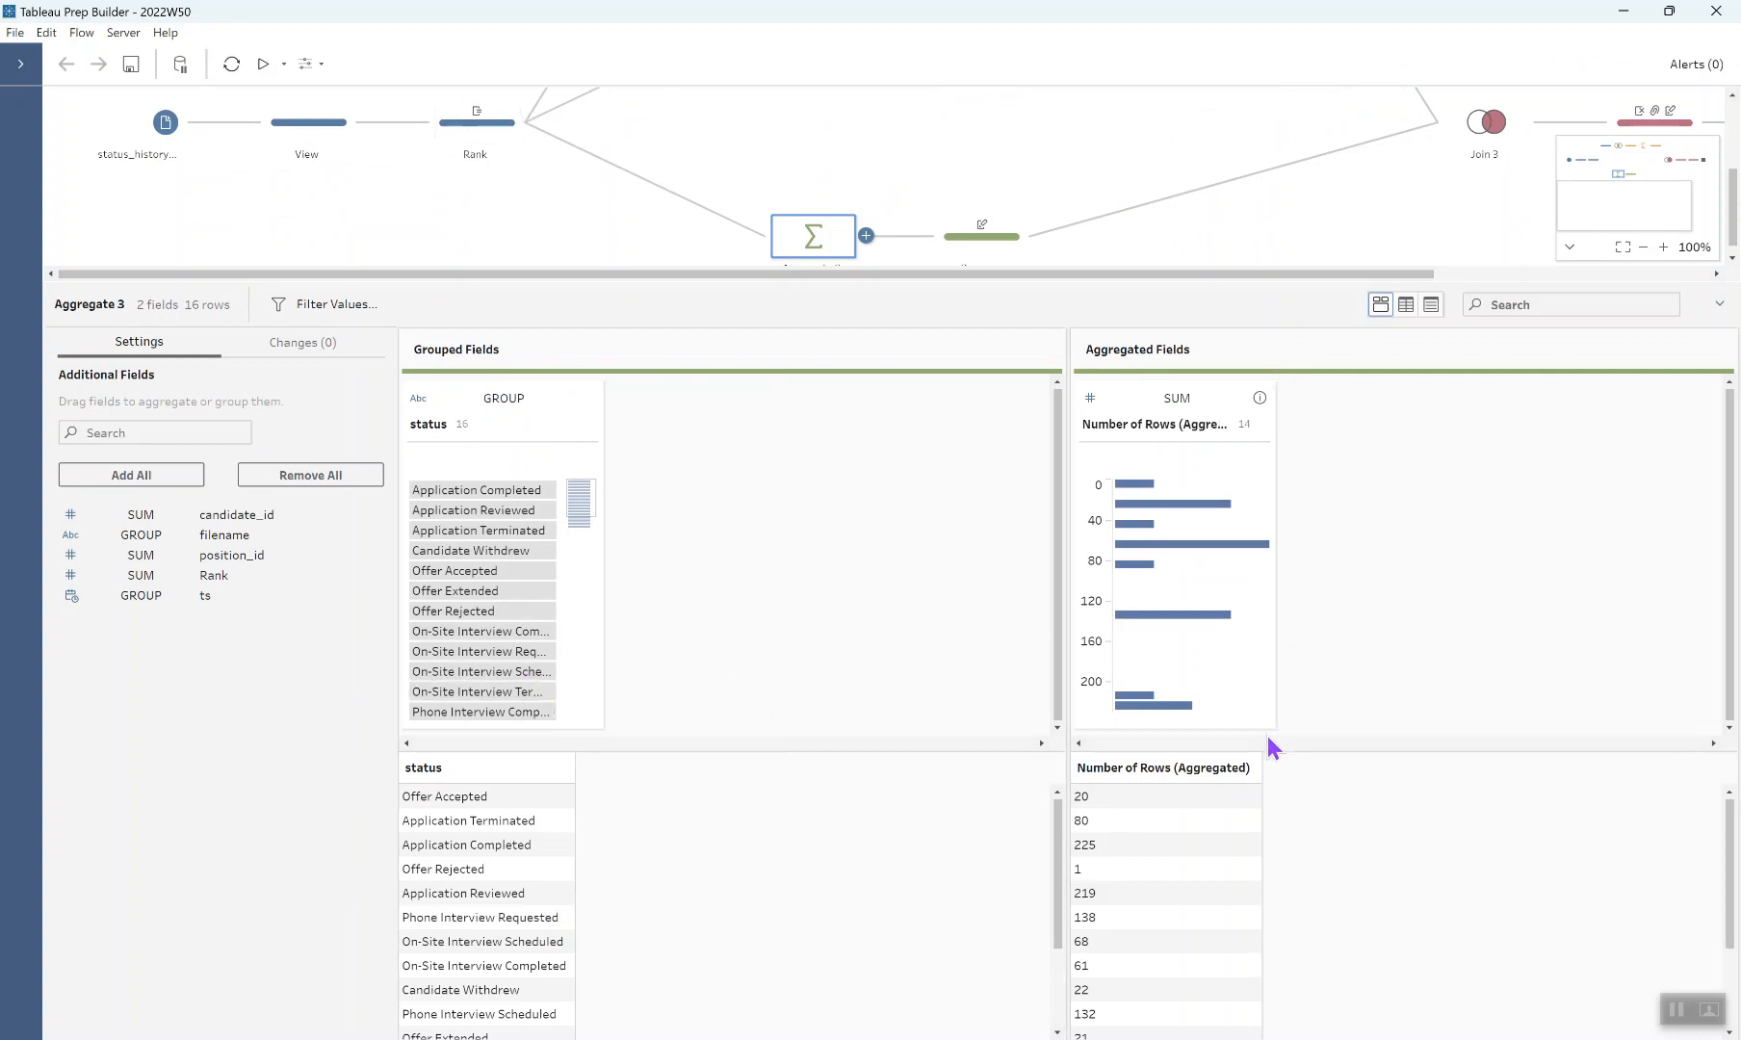
pyautogui.click(956, 262)
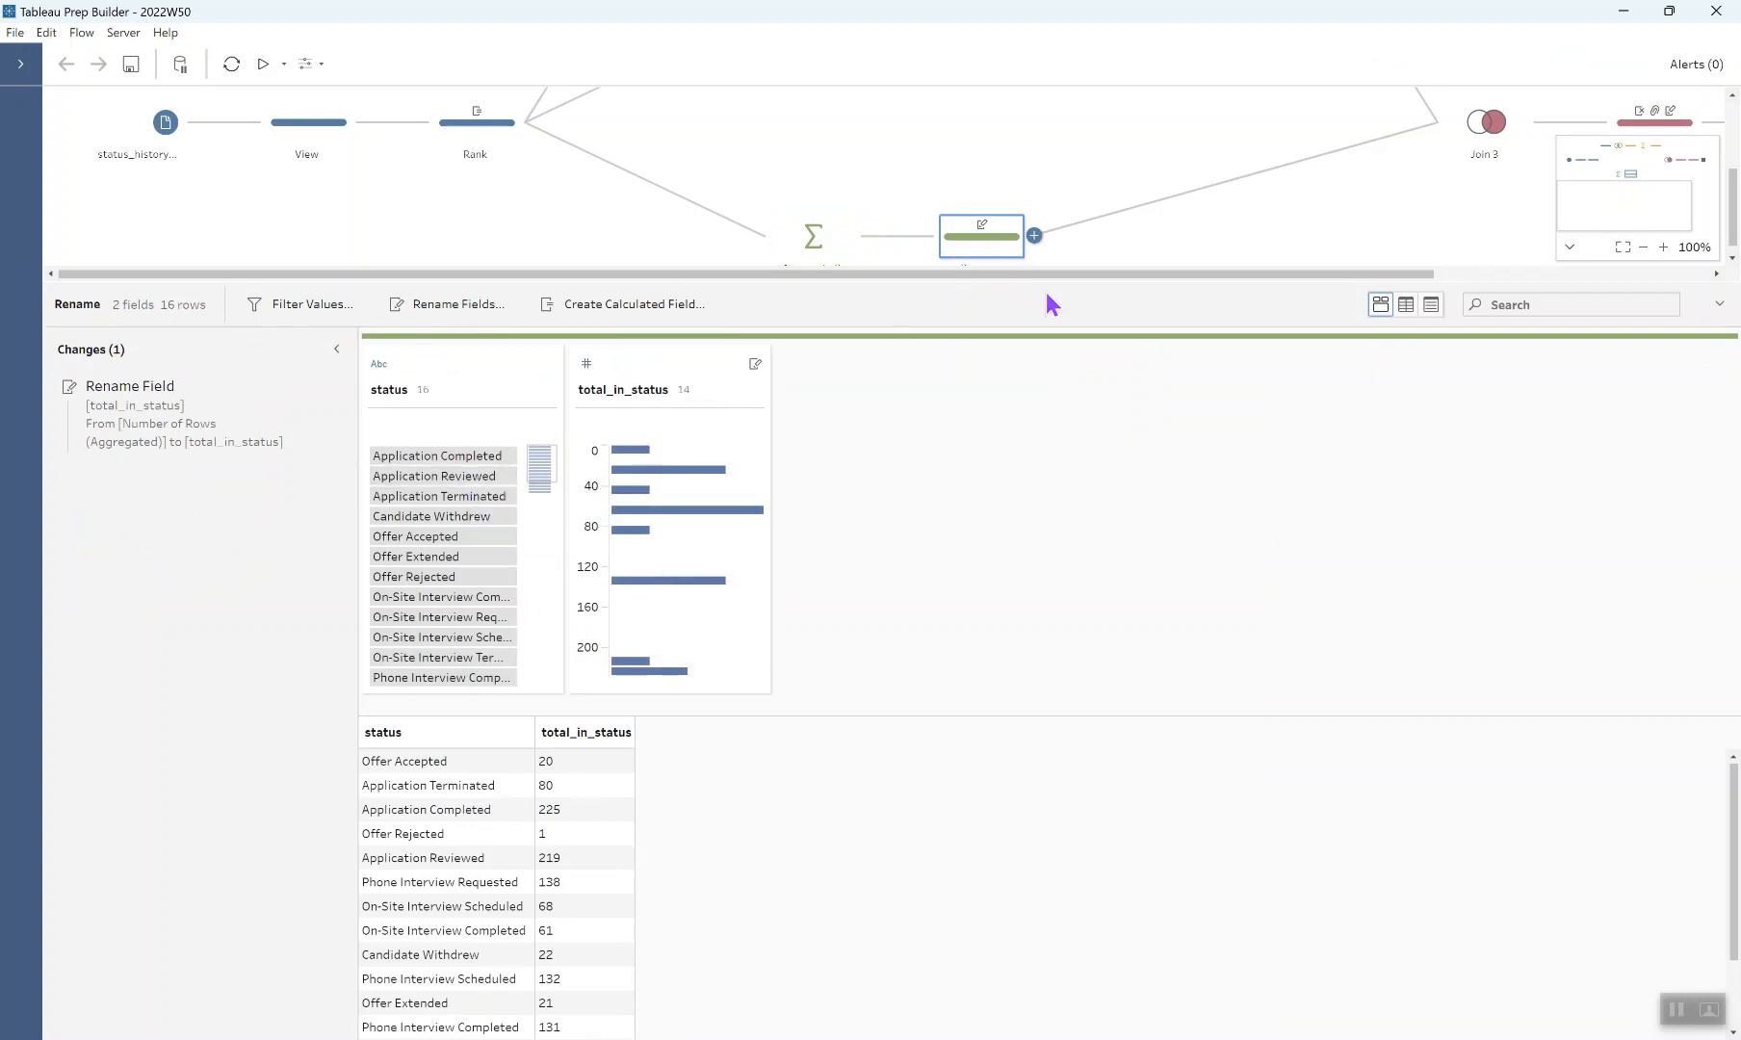
# - Inspect Join 3's clause, join type and results where the withdrawal and status total branches meet
pyautogui.moveTo(1044, 281); pyautogui.dragTo(1536, 233)
pyautogui.scroll(3, 1252, 260)
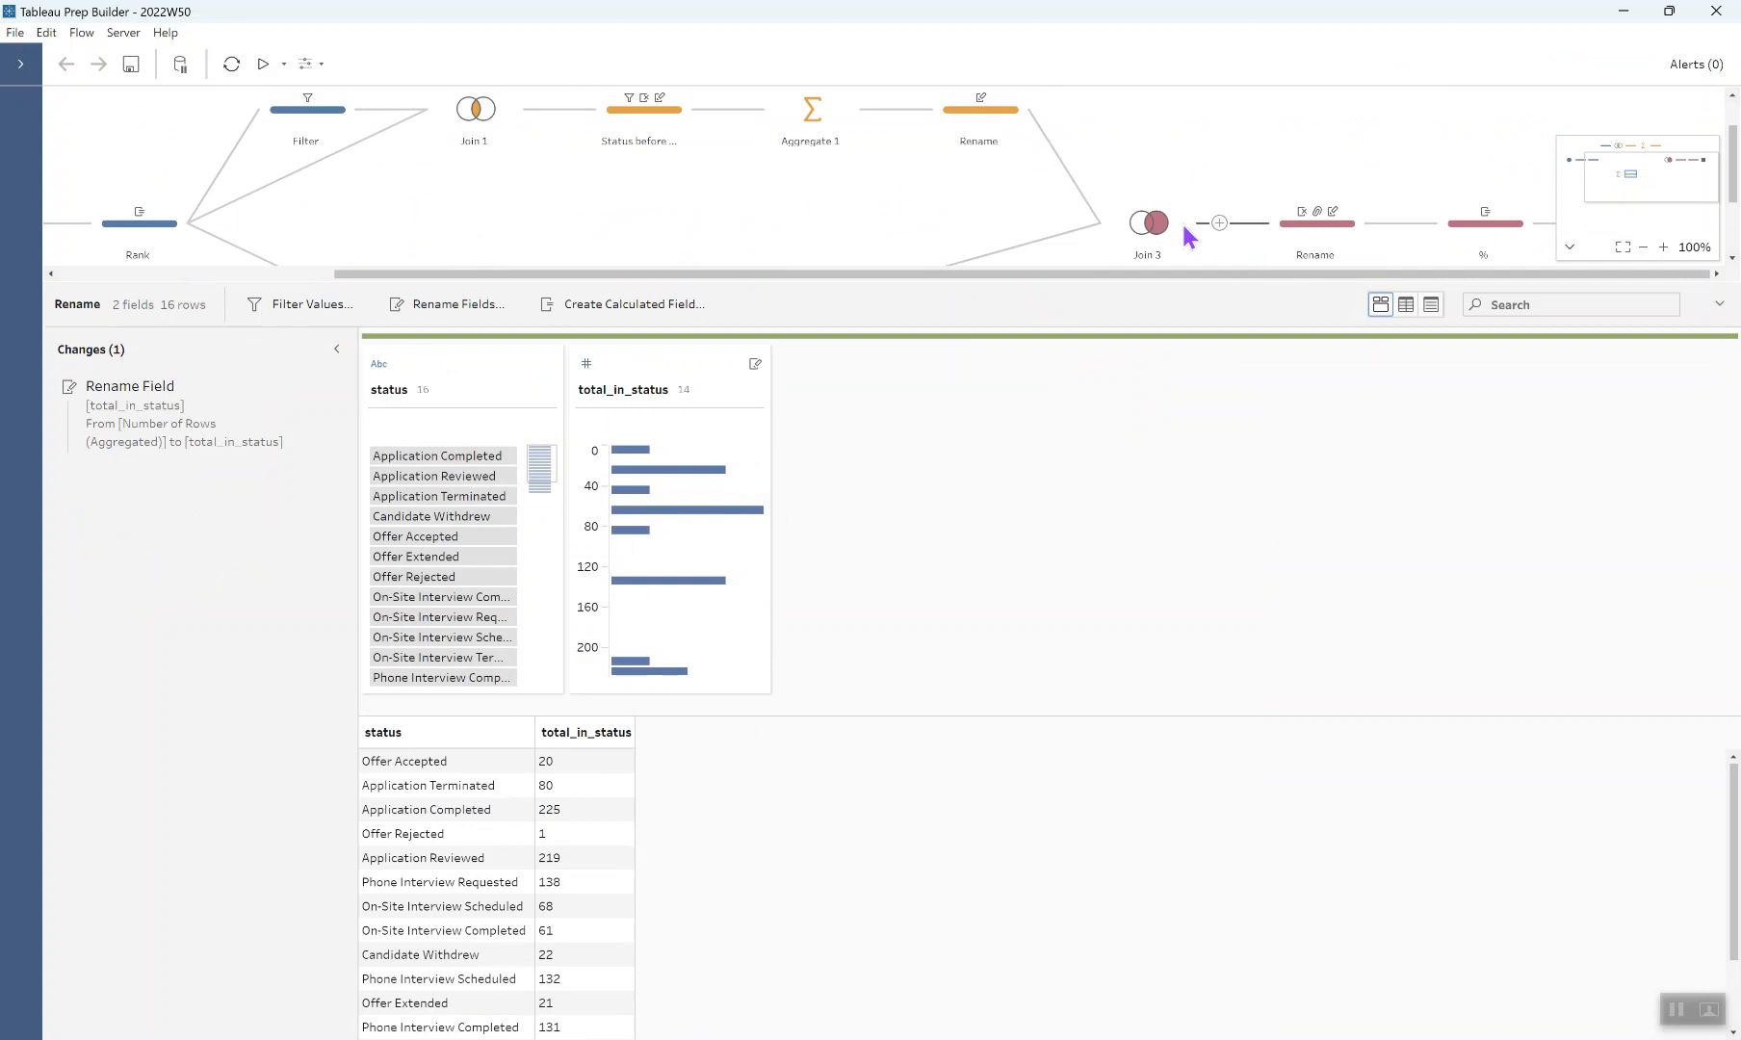
pyautogui.scroll(-2, 1151, 234)
pyautogui.click(1174, 125)
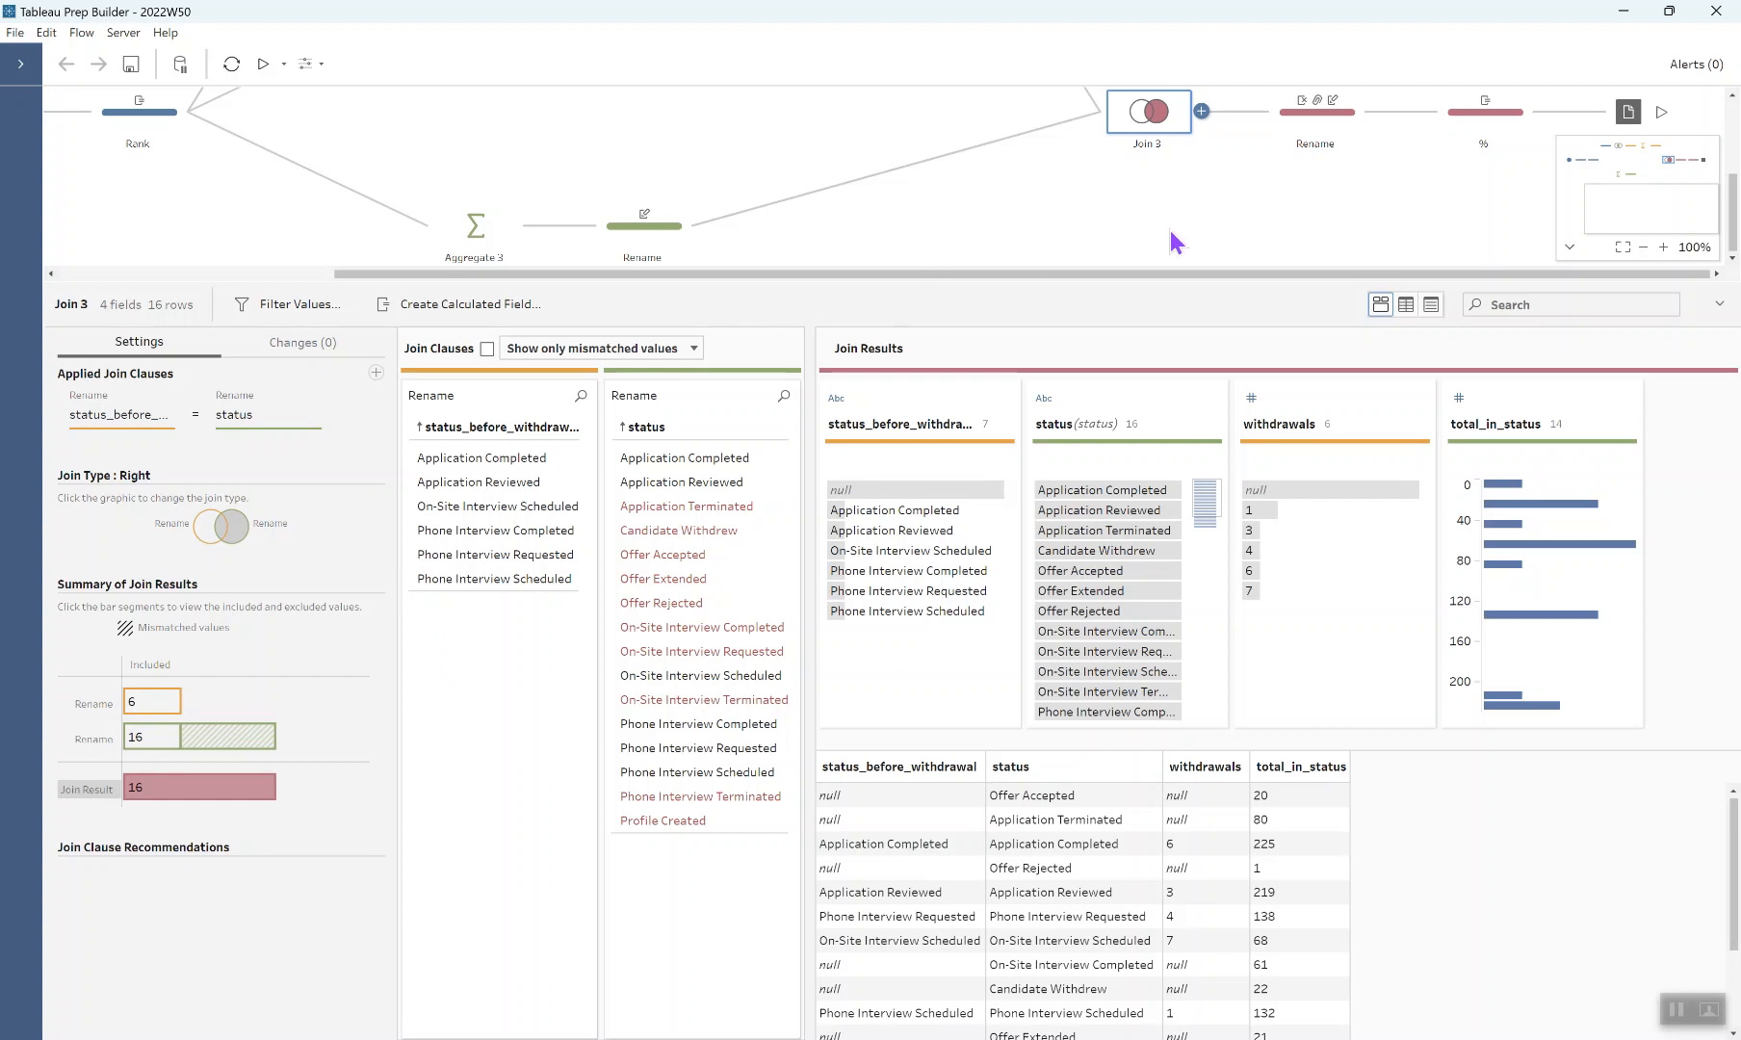
# - Review the changes in the Rename step following Join 3, checking the withdrawals value 0 that replaces nulls
pyautogui.click(1299, 133)
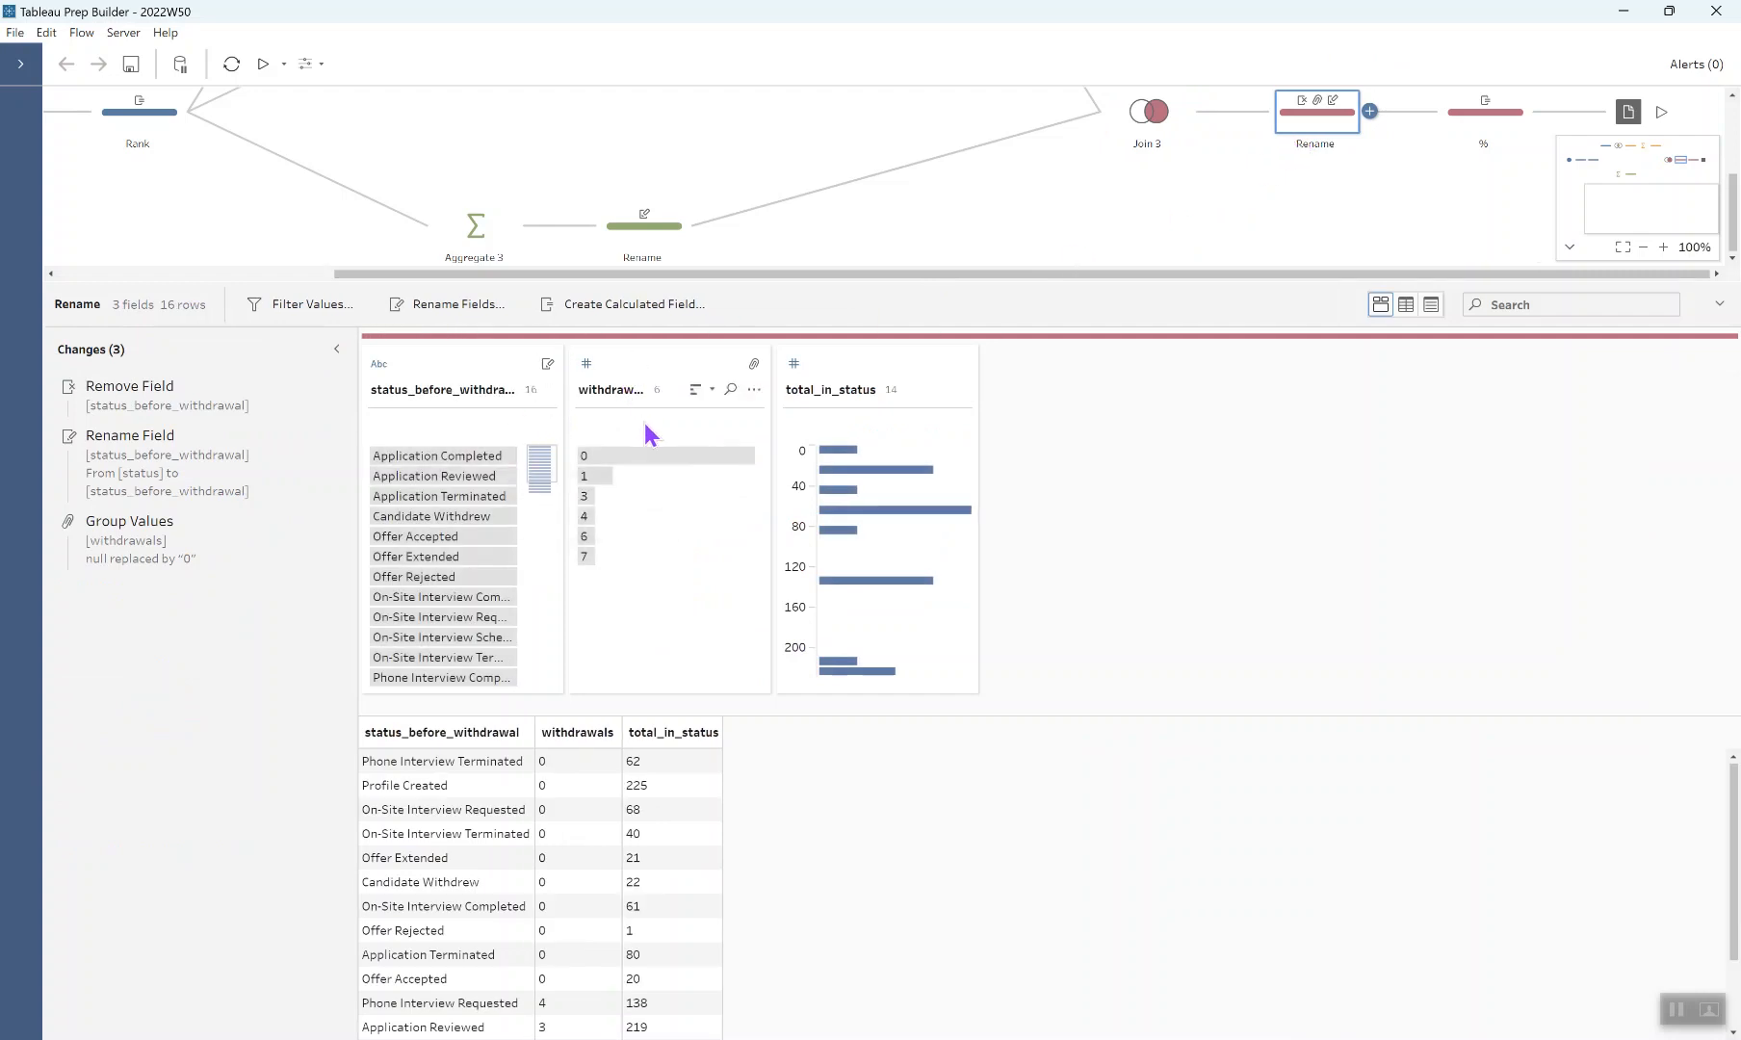
pyautogui.moveTo(657, 451)
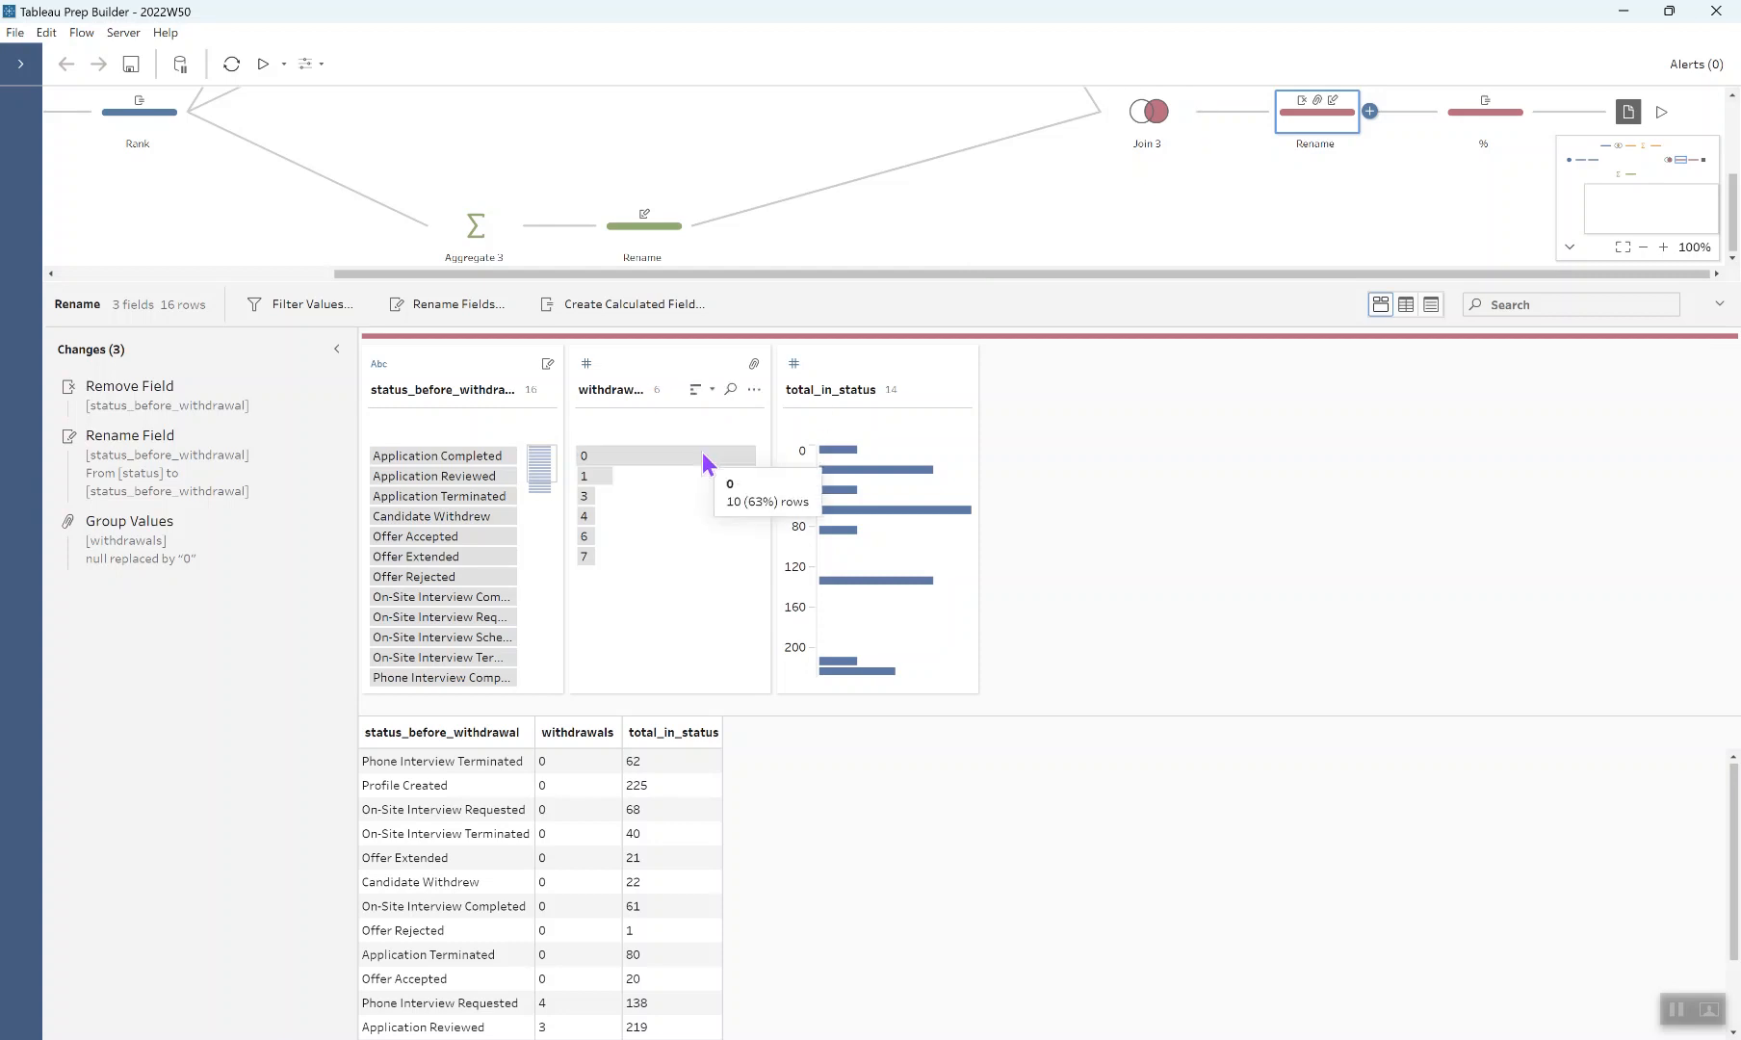
pyautogui.doubleClick(702, 452)
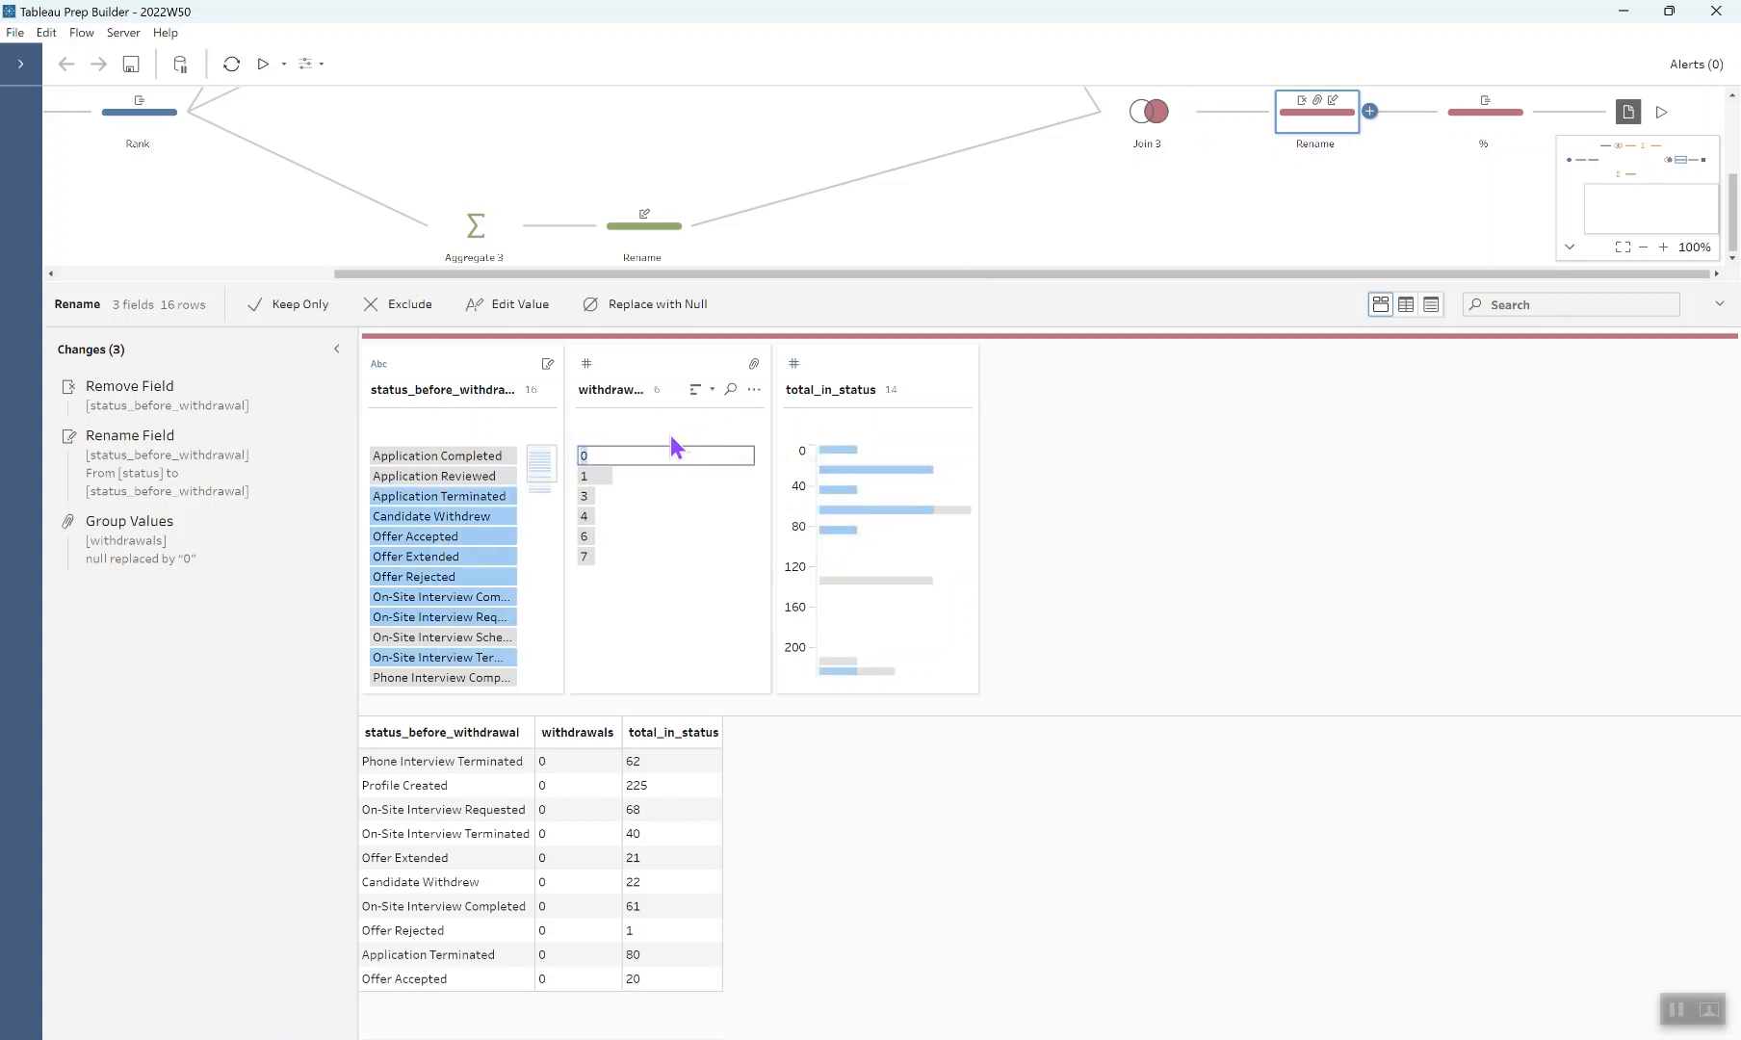
pyautogui.press('Escape')
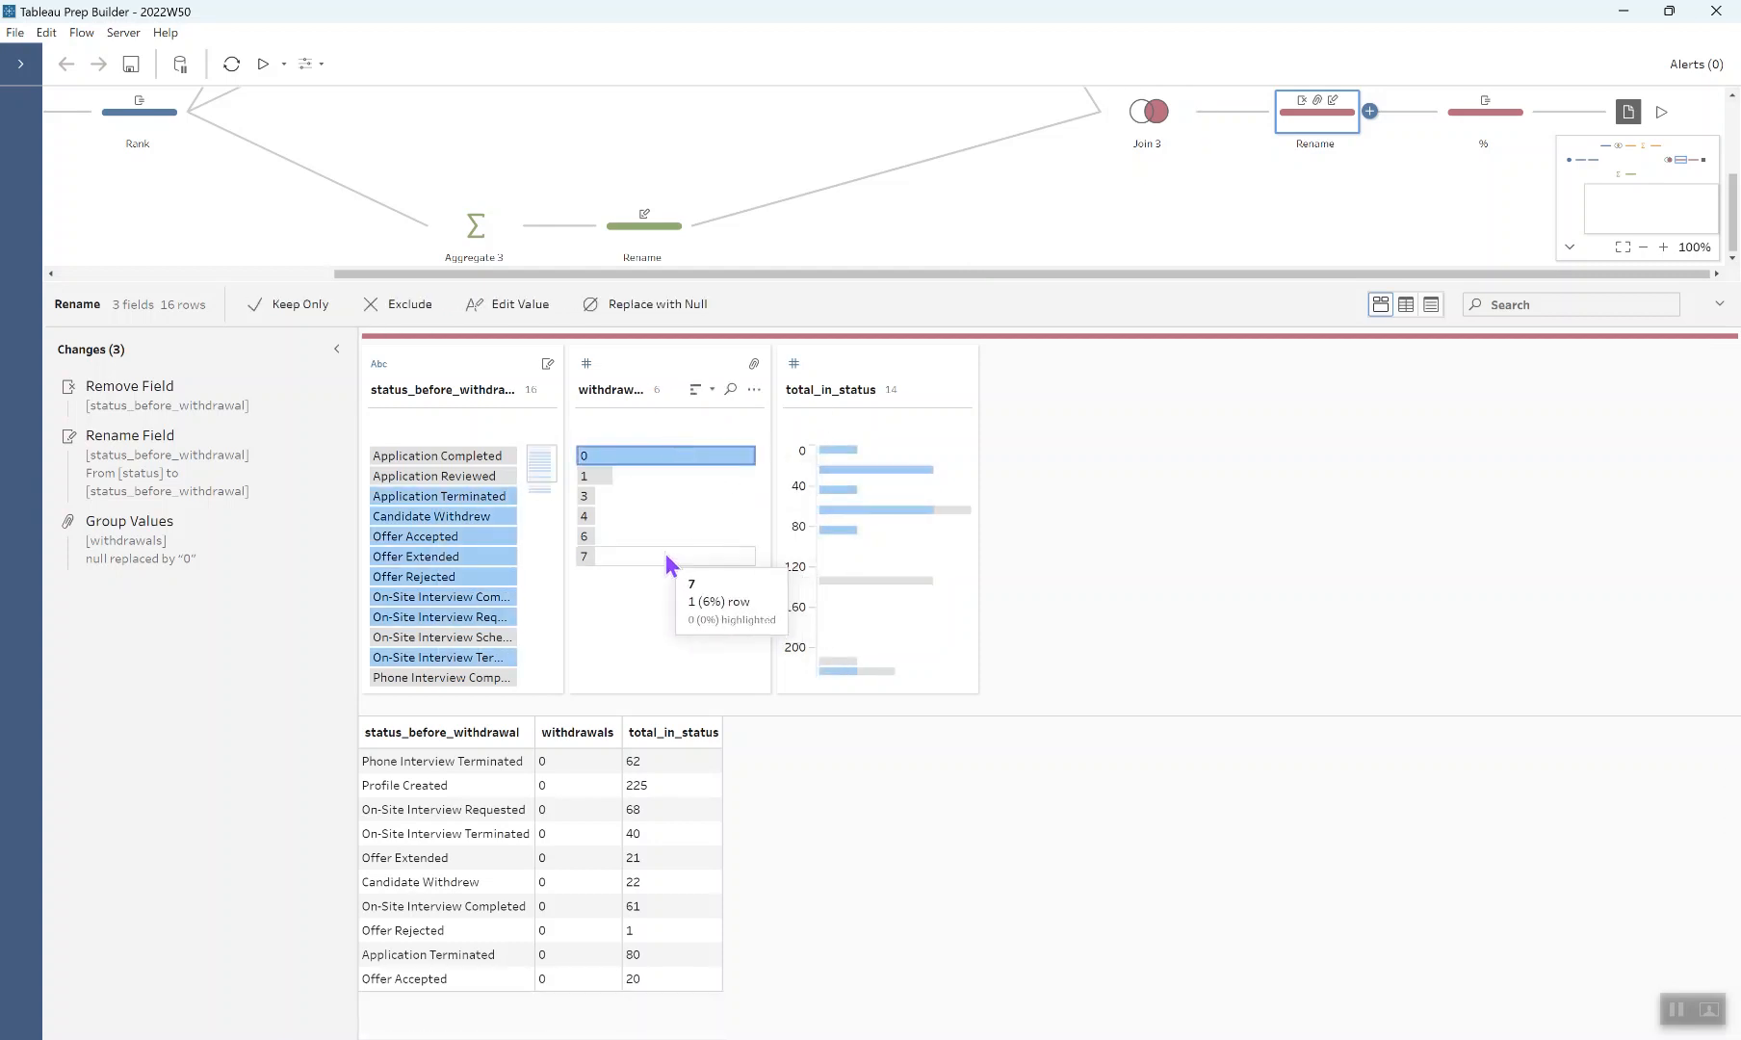
pyautogui.click(684, 667)
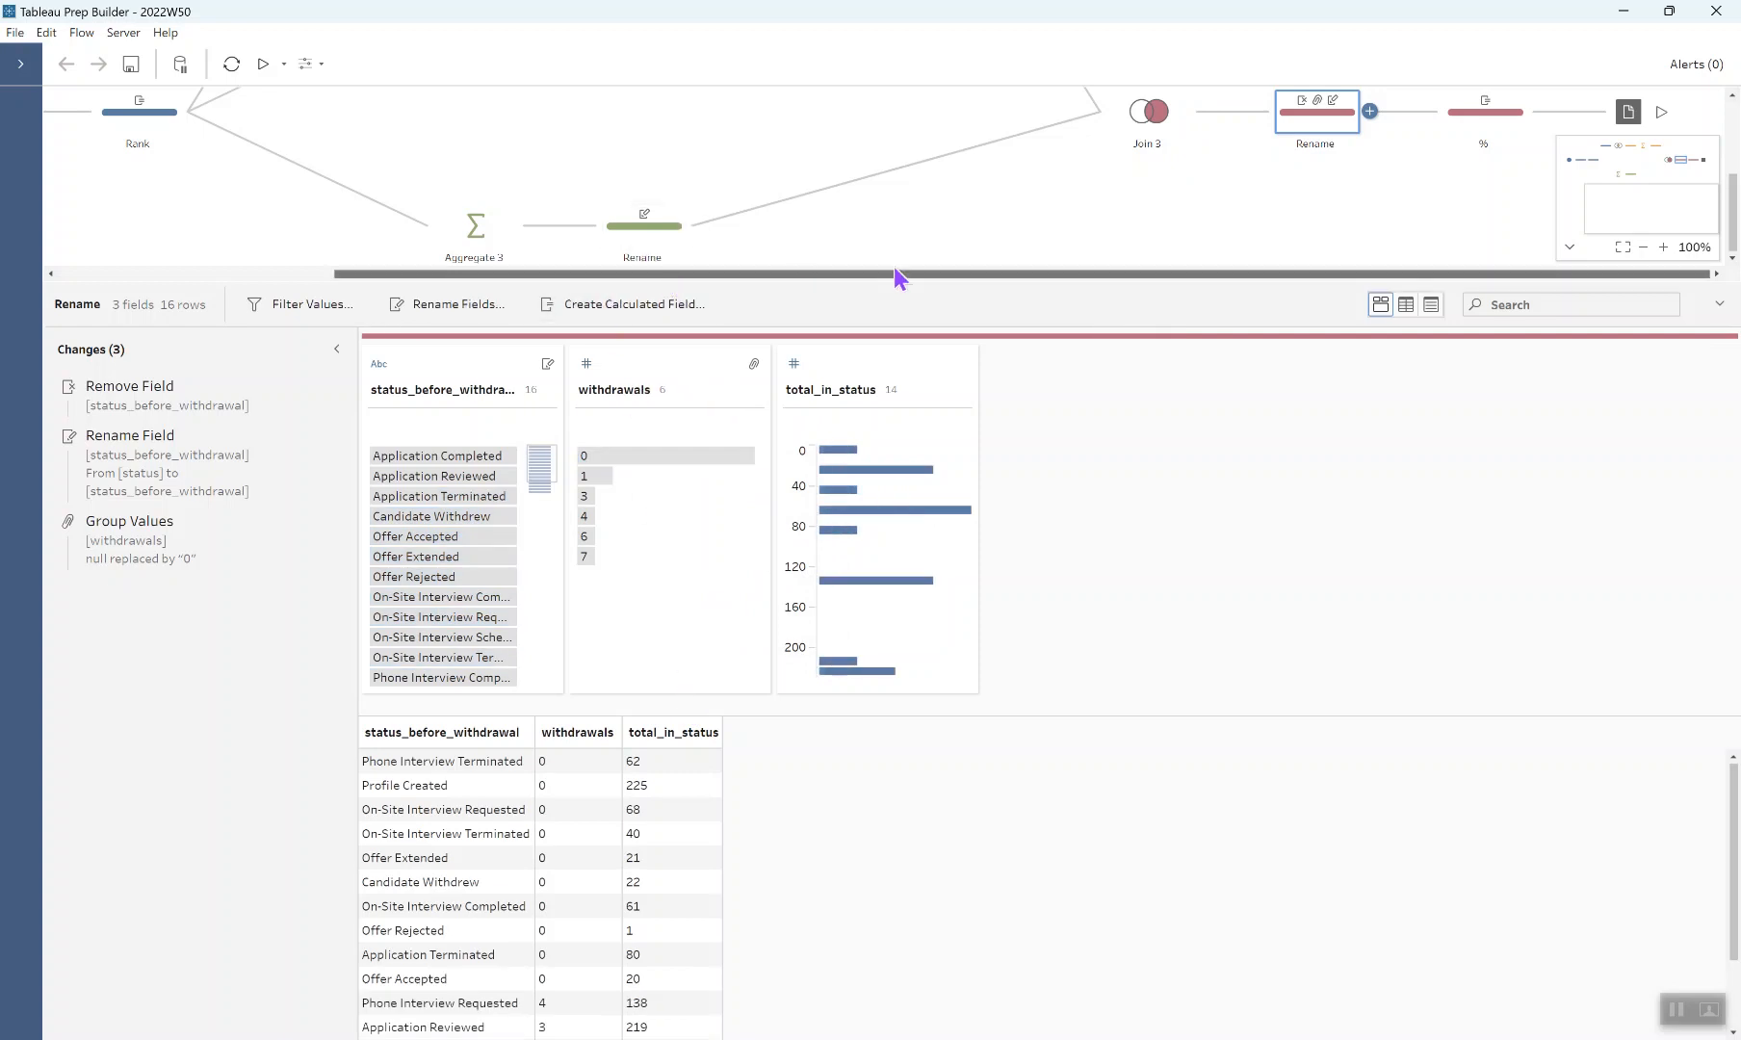
# - Review the formula of the pct_withdrawn calculated field in the % step and save it as is
pyautogui.click(1501, 121)
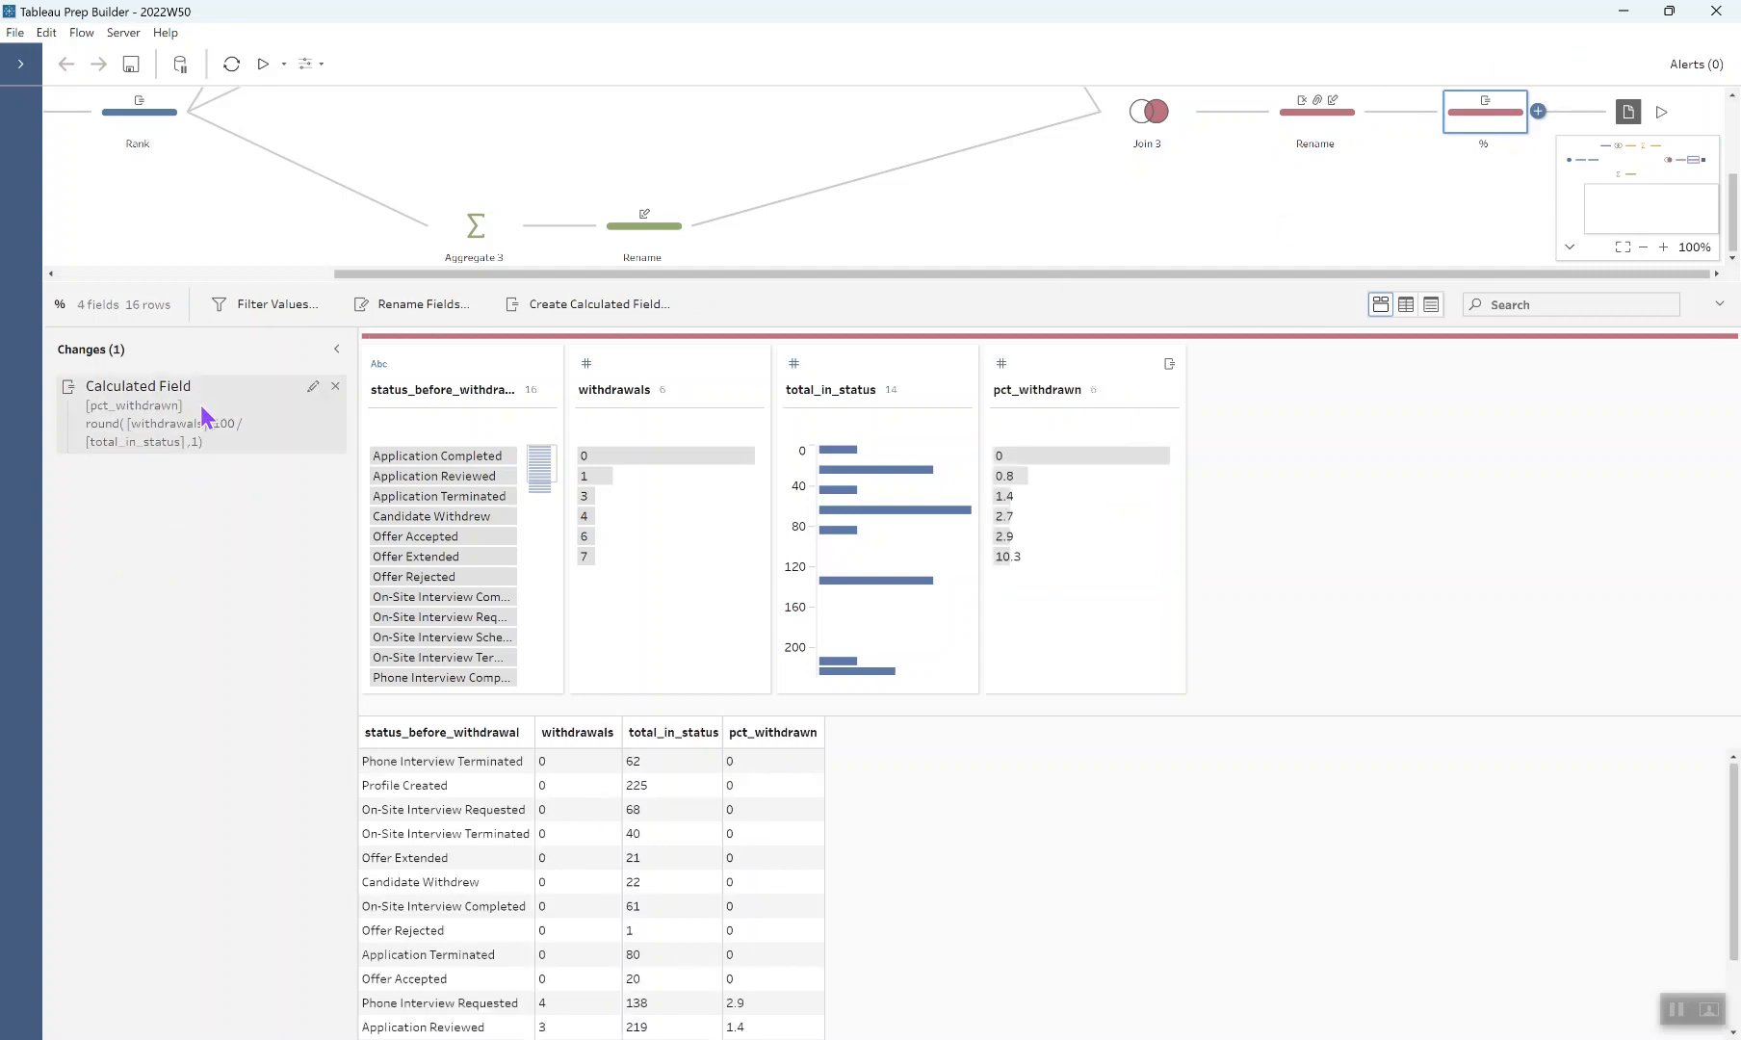
pyautogui.click(309, 393)
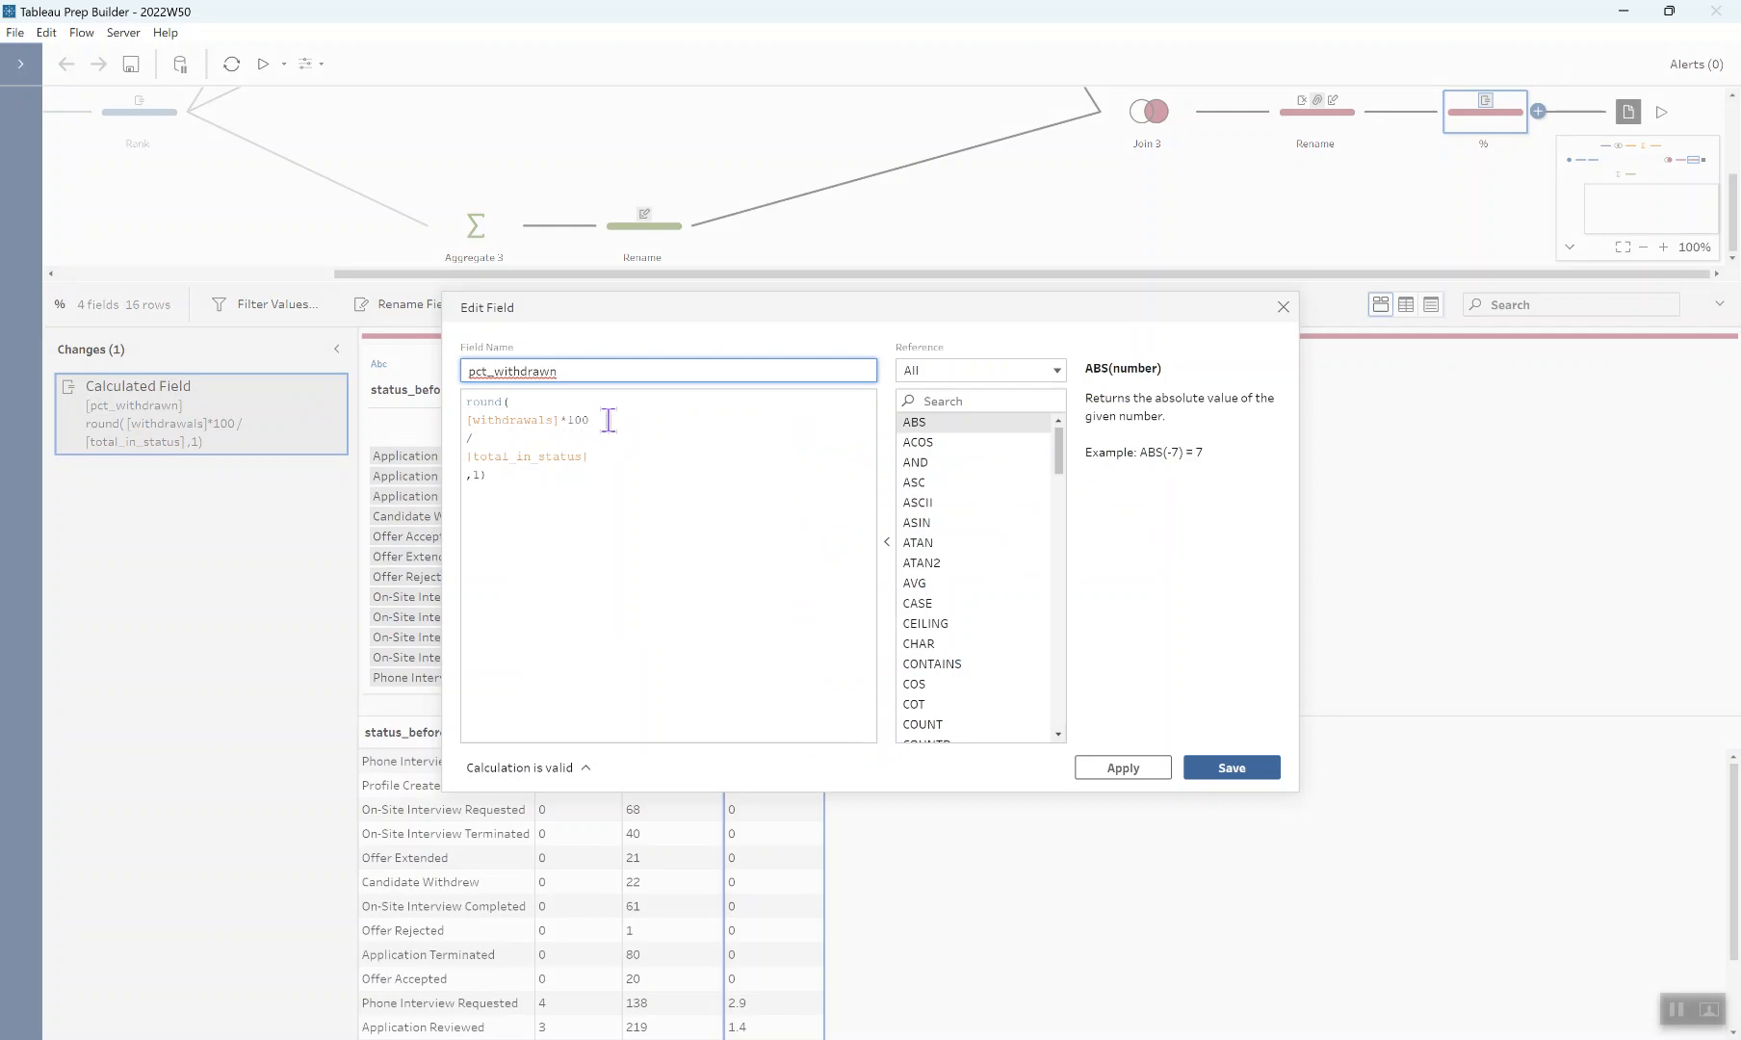
pyautogui.click(608, 461)
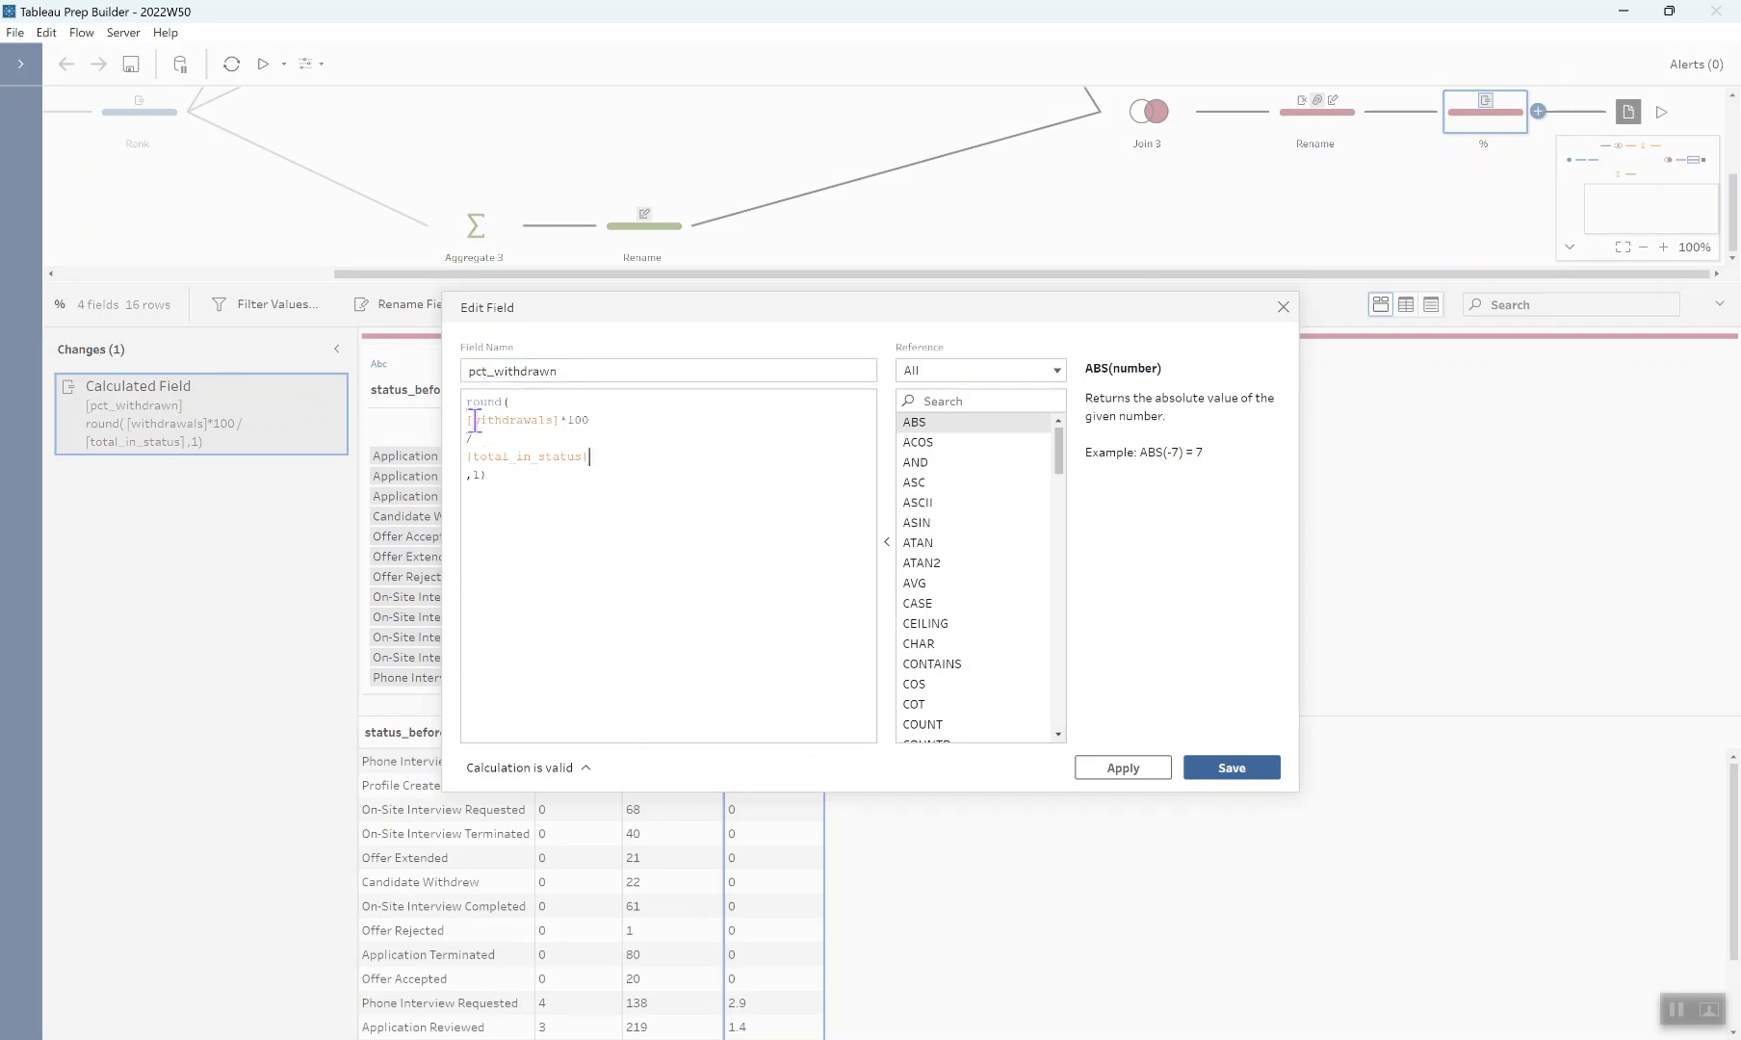
pyautogui.click(1244, 772)
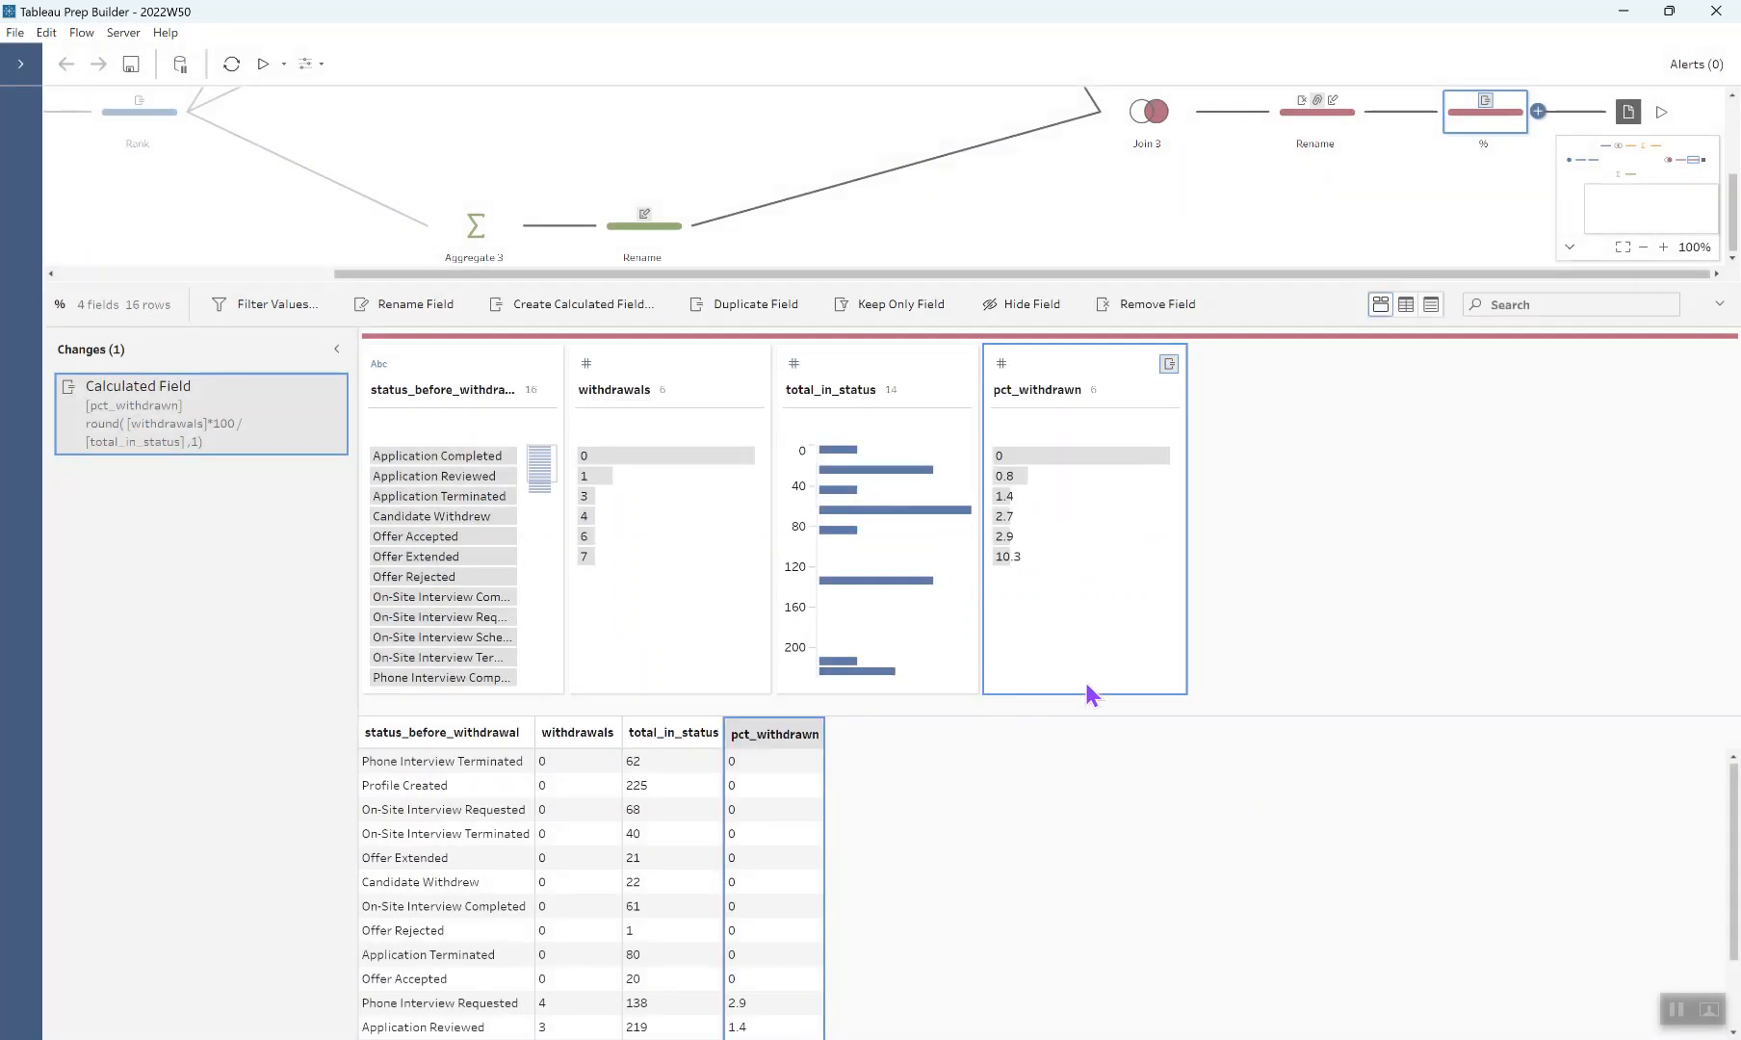